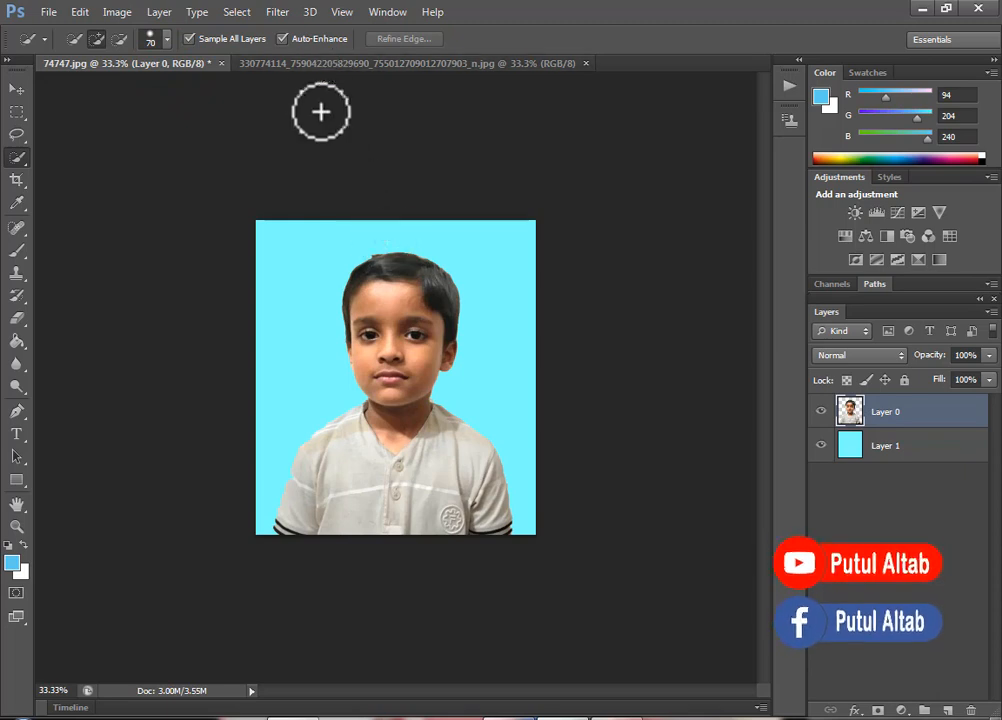
Close both open documents, discarding the unsaved changes to 74747.jpg.
click(306, 64)
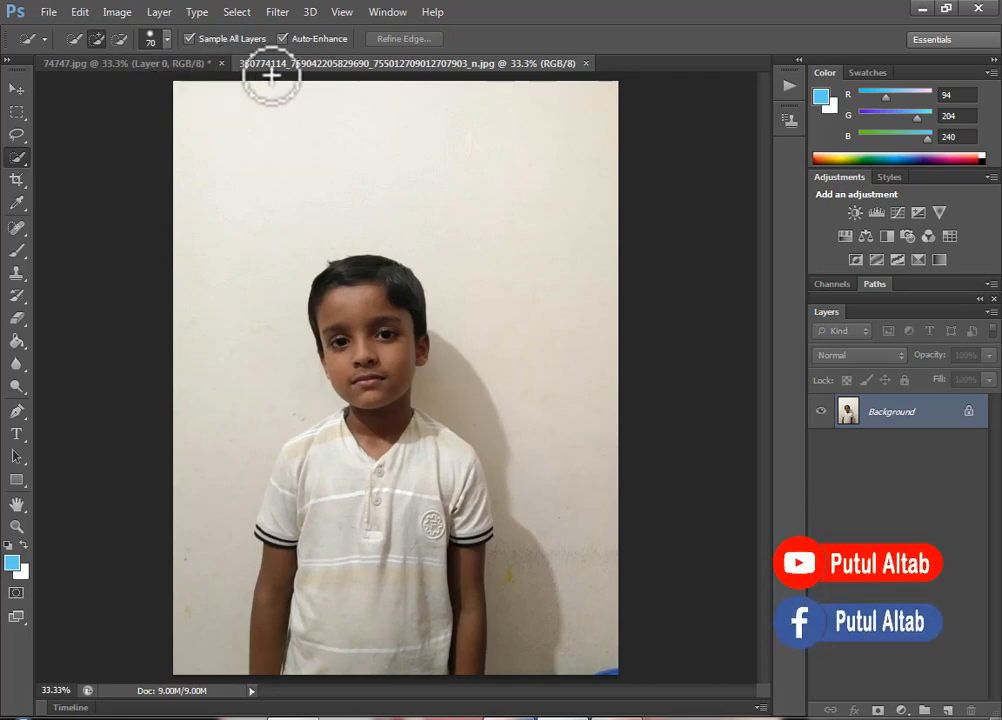
click(585, 64)
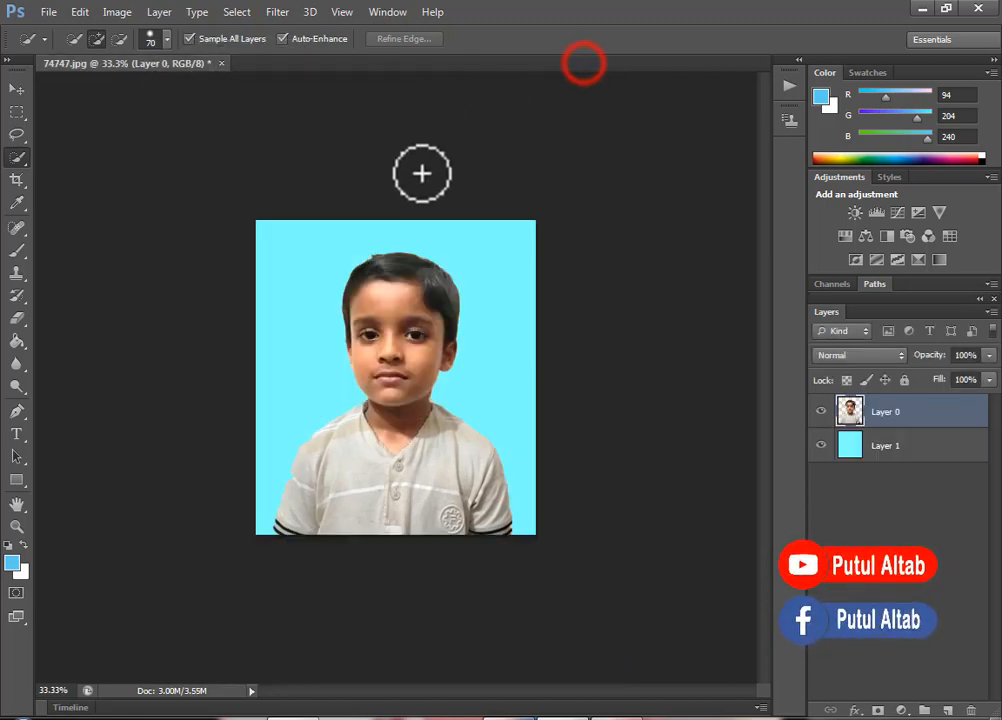
click(222, 63)
click(490, 282)
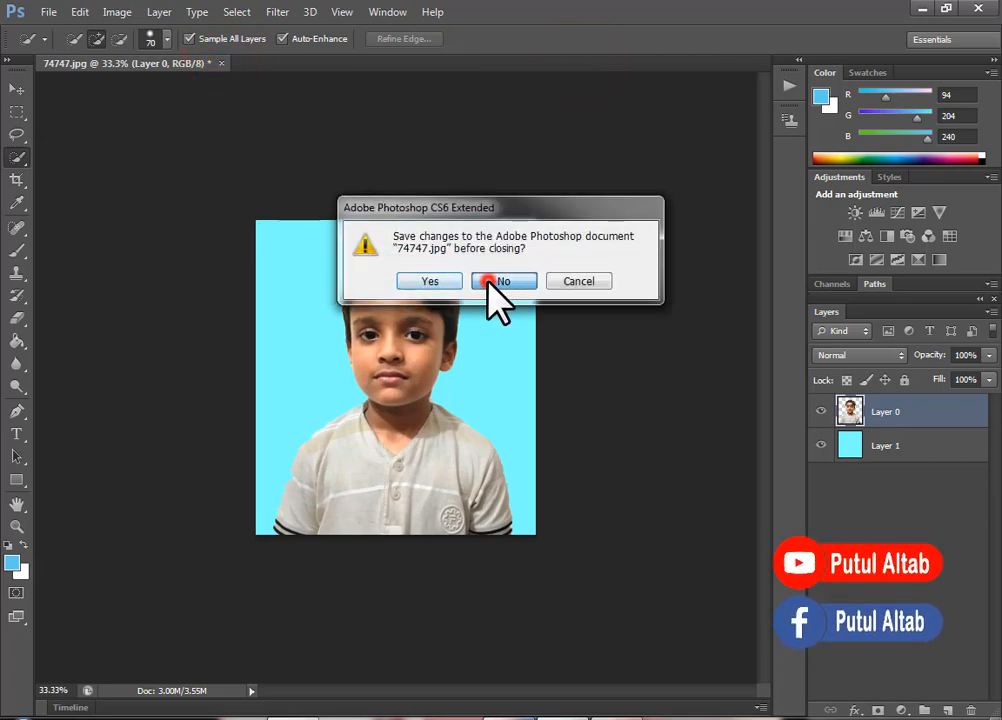
click(48, 12)
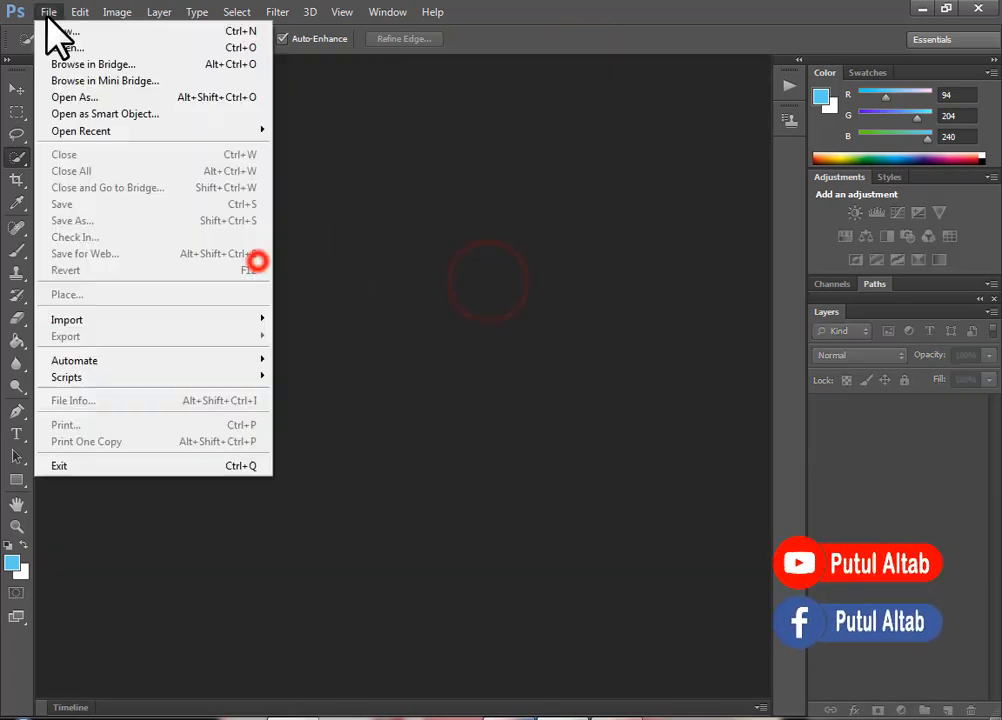
click(100, 47)
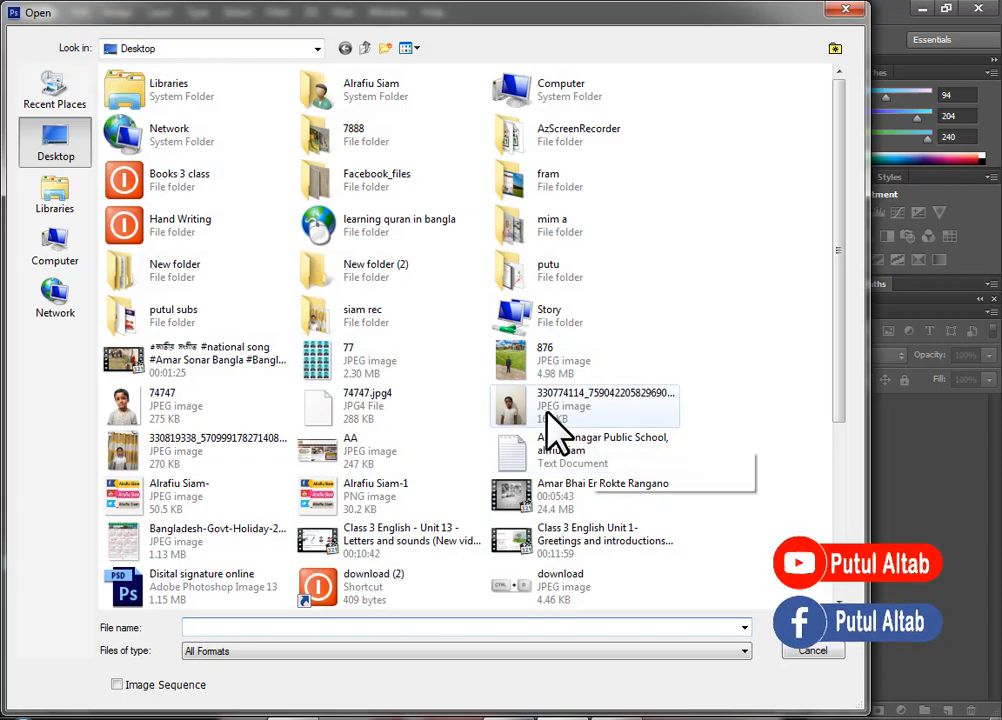
click(548, 410)
double_click(548, 410)
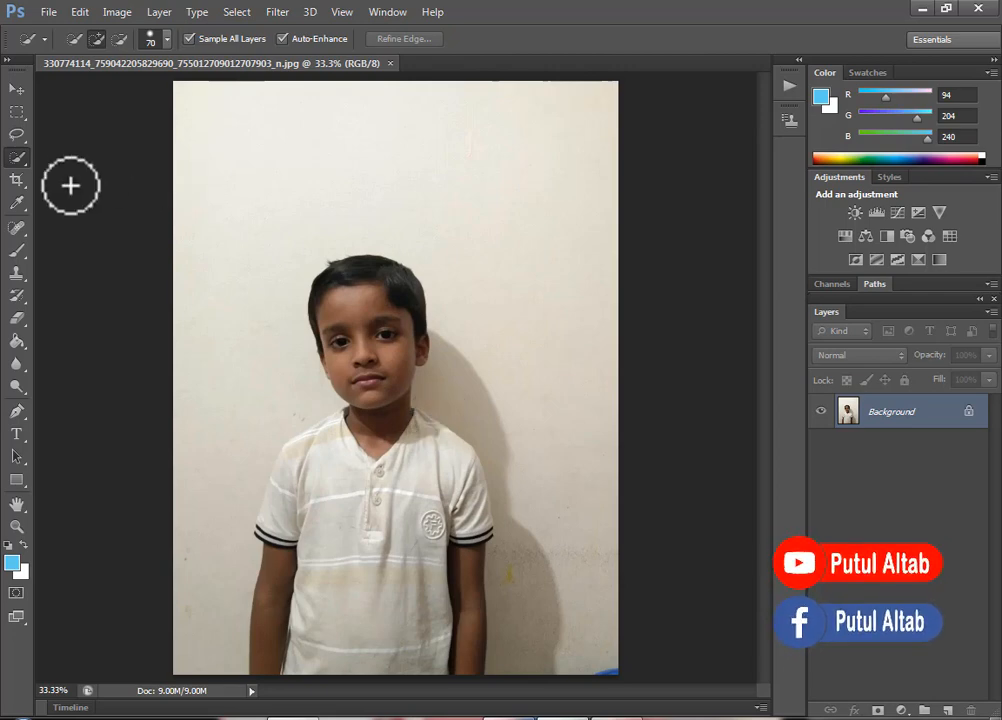
Crop the photo to a head-and-shoulders portrait of the boy.
click(16, 180)
drag(222, 197, 456, 441)
key(v)
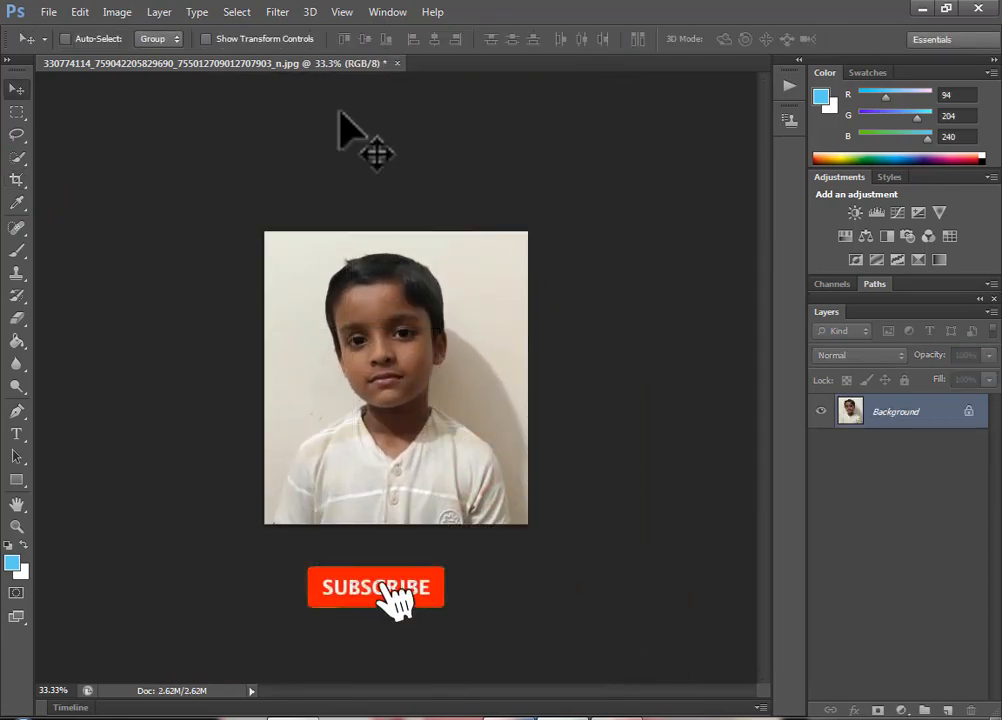
Brighten the photo with Levels by lowering the white input level to the bright end of the histogram.
click(107, 13)
mouse_move(140, 57)
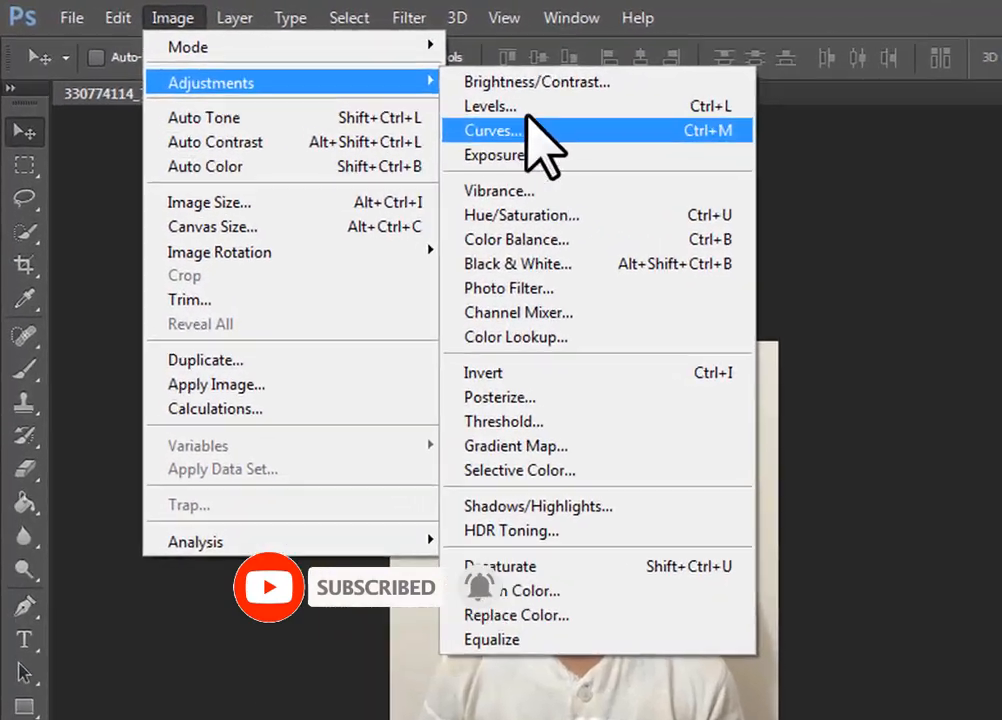
click(332, 72)
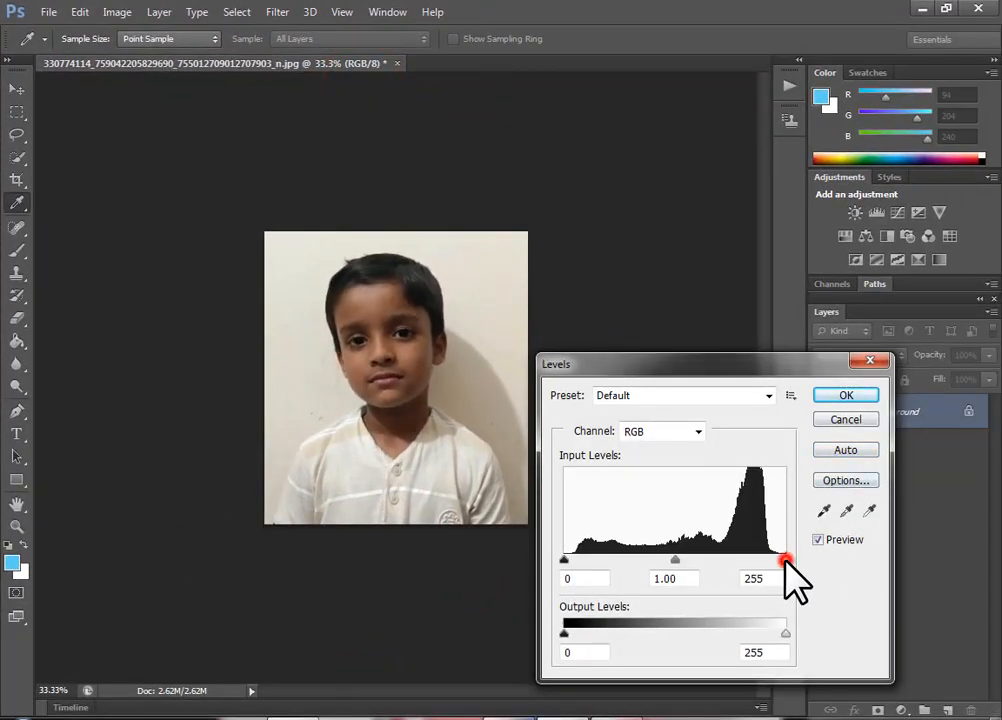
drag(784, 561, 757, 557)
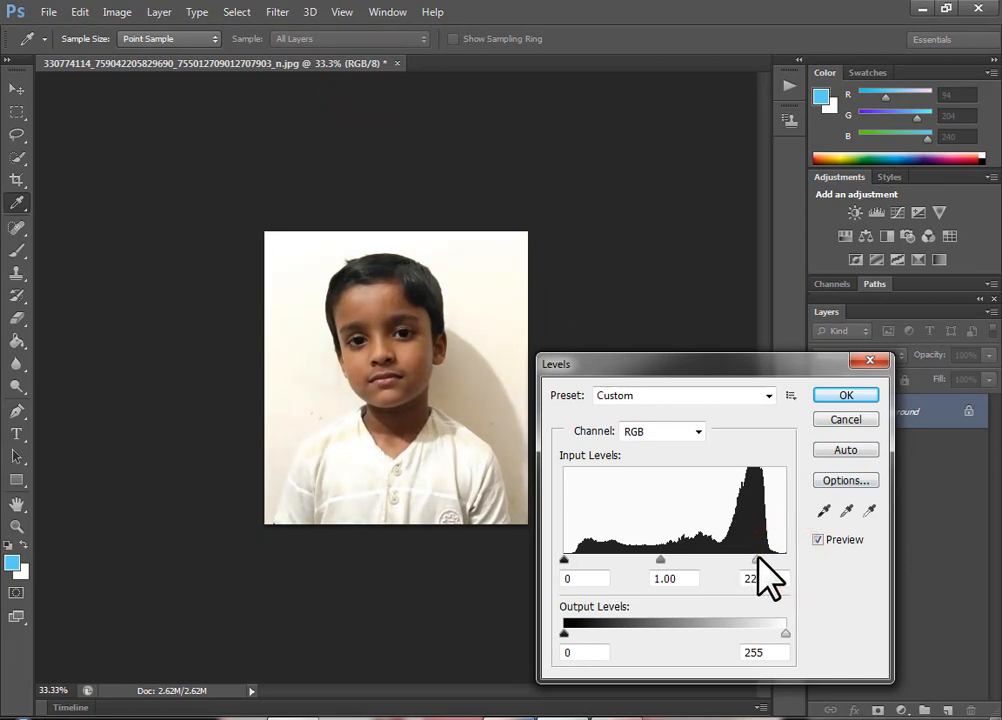
click(846, 398)
Duplicate the Background layer and keep the copy selected.
key(v)
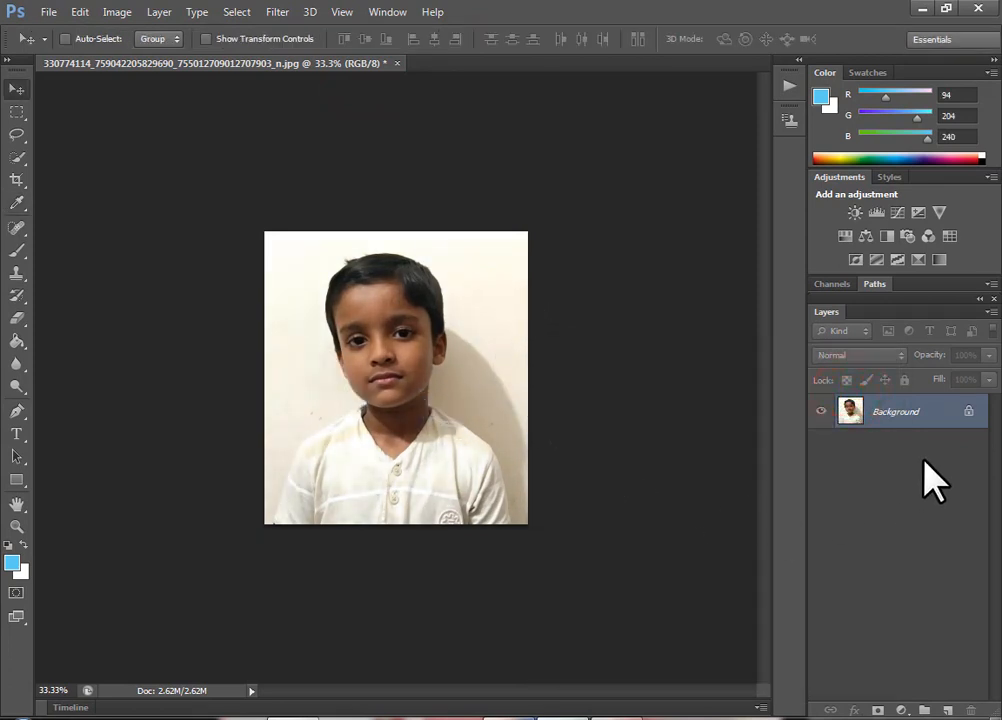
key(ctrl+j)
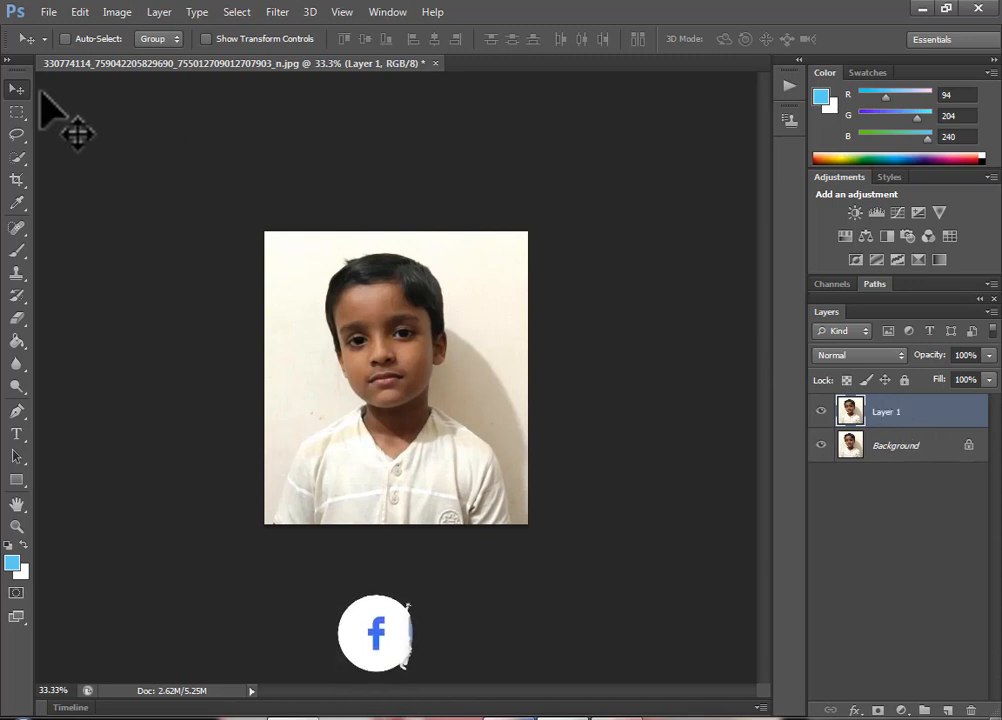
click(945, 414)
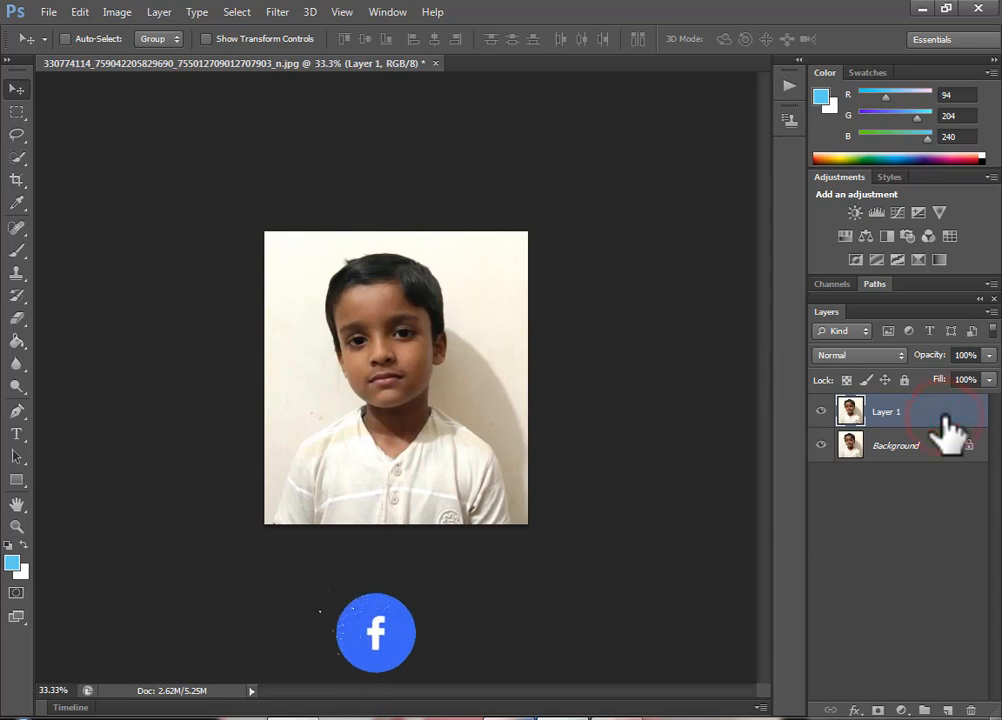
Outline the boy's head down to just below the chin with the Lasso tool and copy the selection to a new layer.
click(17, 135)
key(ctrl+plus)
key(ctrl+plus)
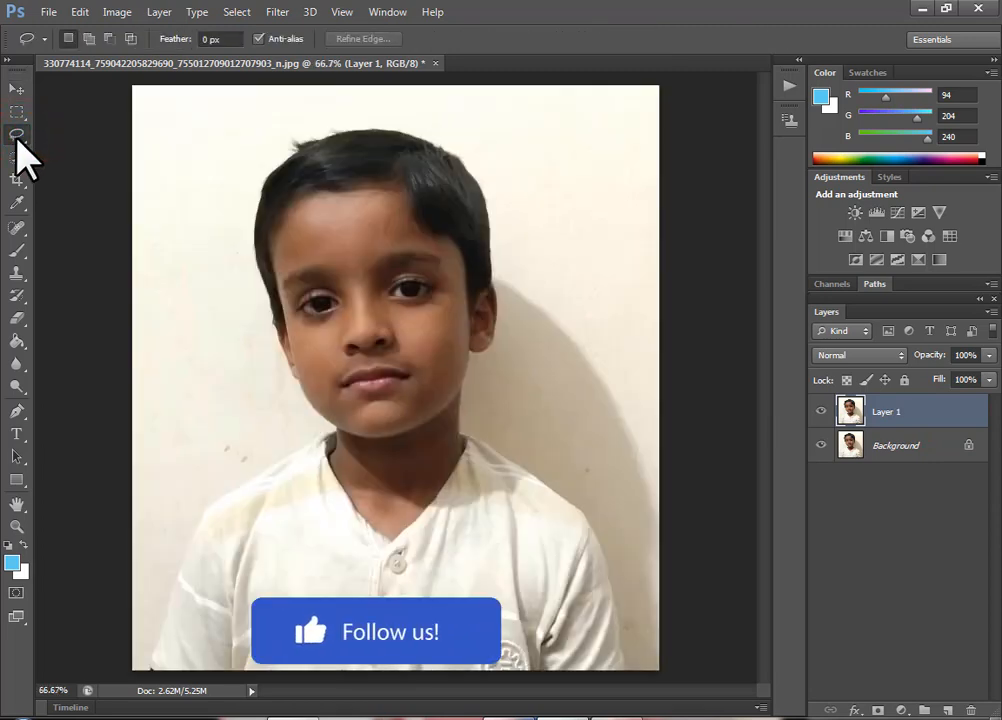
click(17, 137)
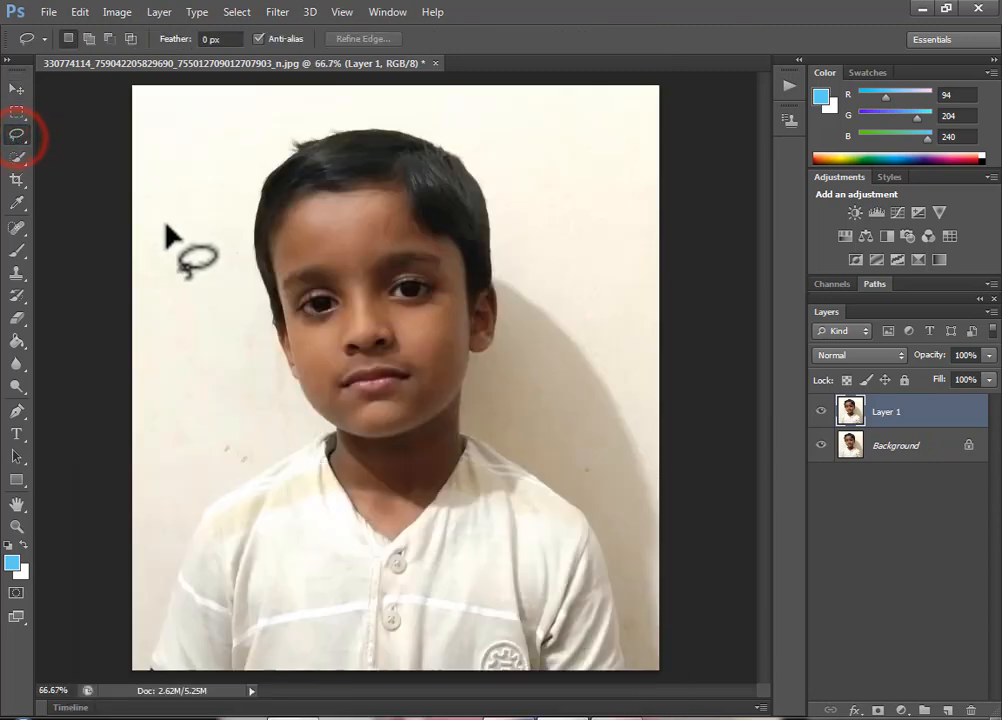
mouse_move(228, 321)
mouse_down()
mouse_move(284, 402)
mouse_move(322, 431)
mouse_up()
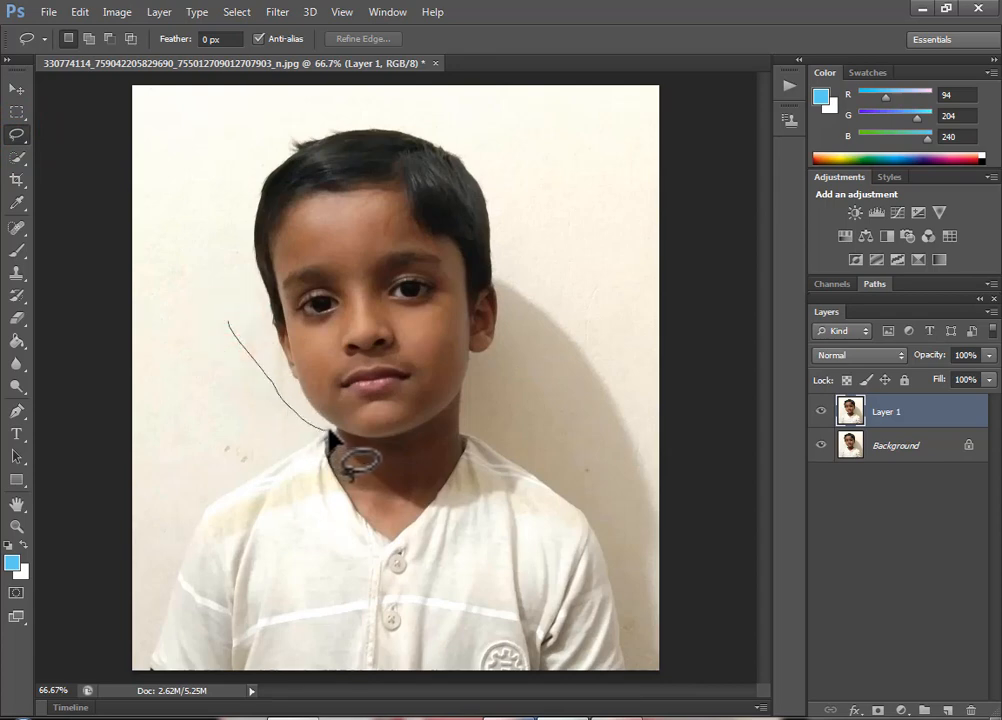
mouse_move(372, 455)
mouse_down()
mouse_move(413, 445)
mouse_move(460, 415)
mouse_move(520, 327)
mouse_move(237, 174)
mouse_move(219, 248)
mouse_move(235, 334)
mouse_up()
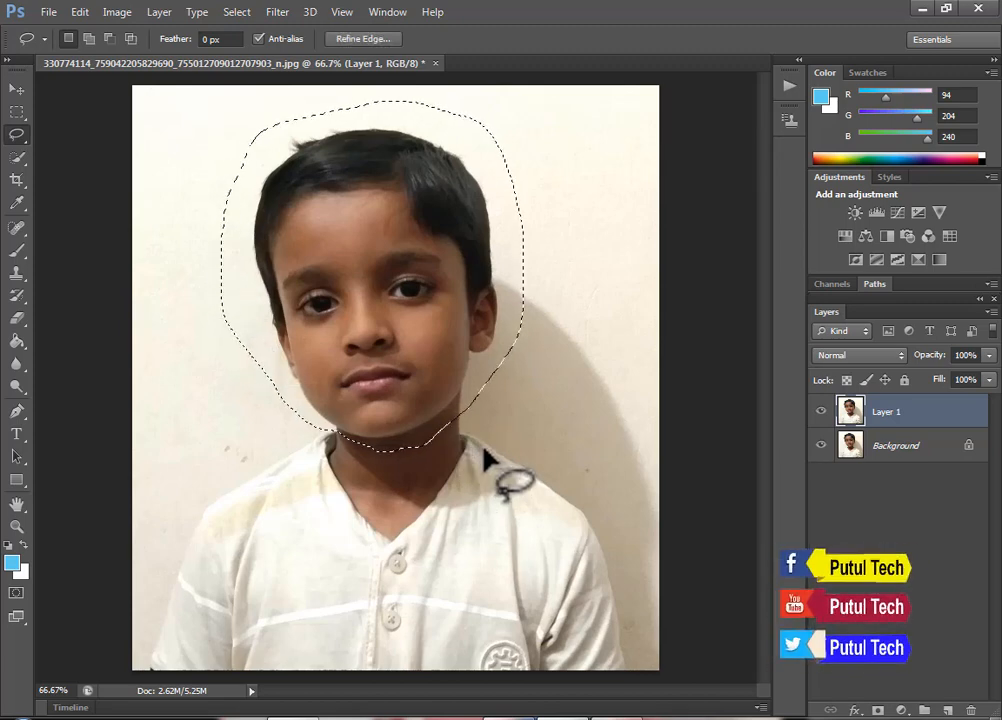
key(ctrl+j)
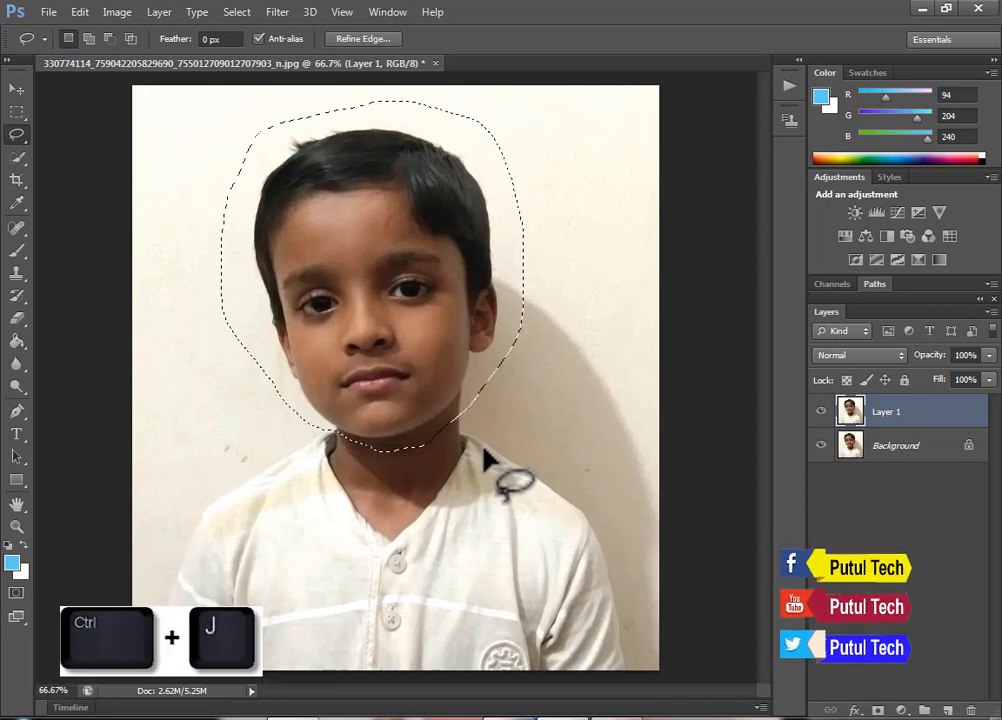
key(ctrl+j)
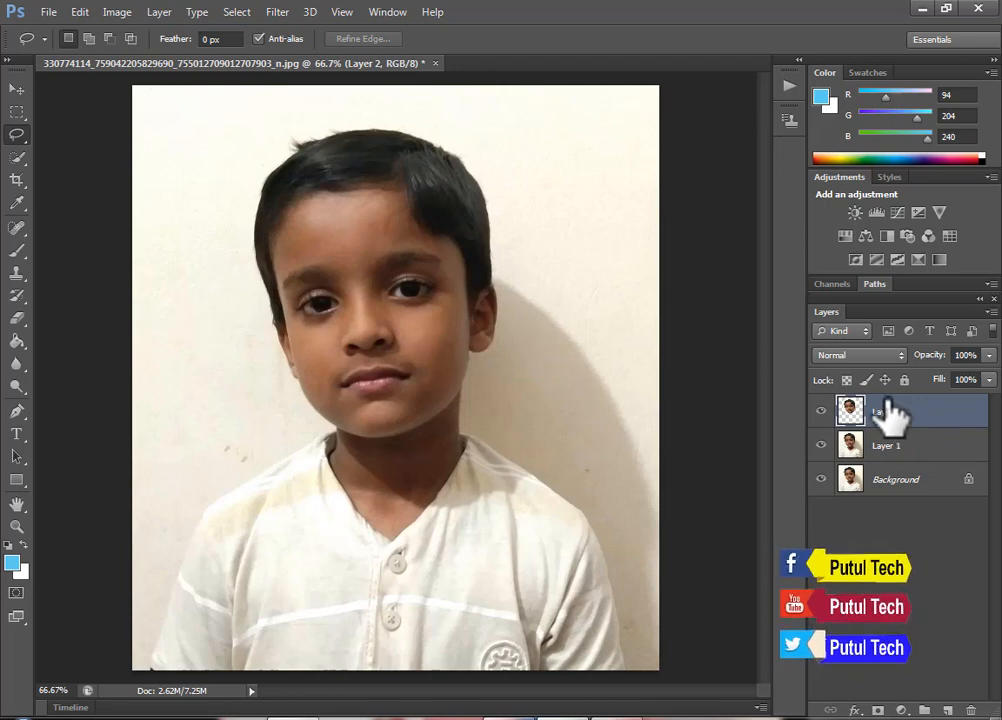
Rotate the copied head on Layer 2 clockwise by about 5.13° with Free Transform and apply it.
click(80, 12)
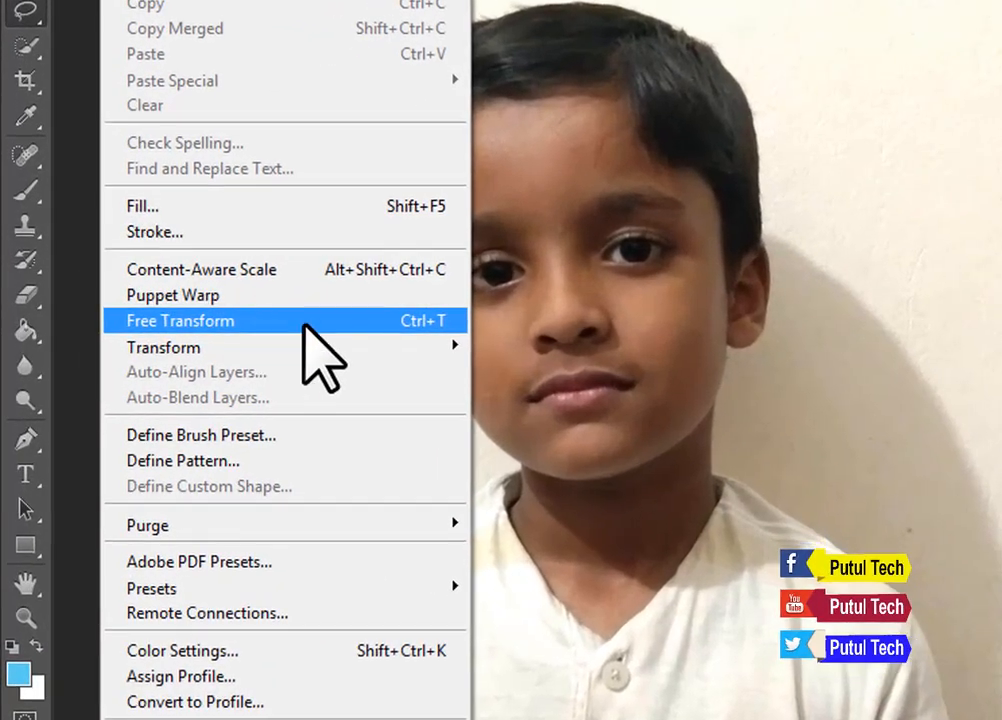
click(364, 321)
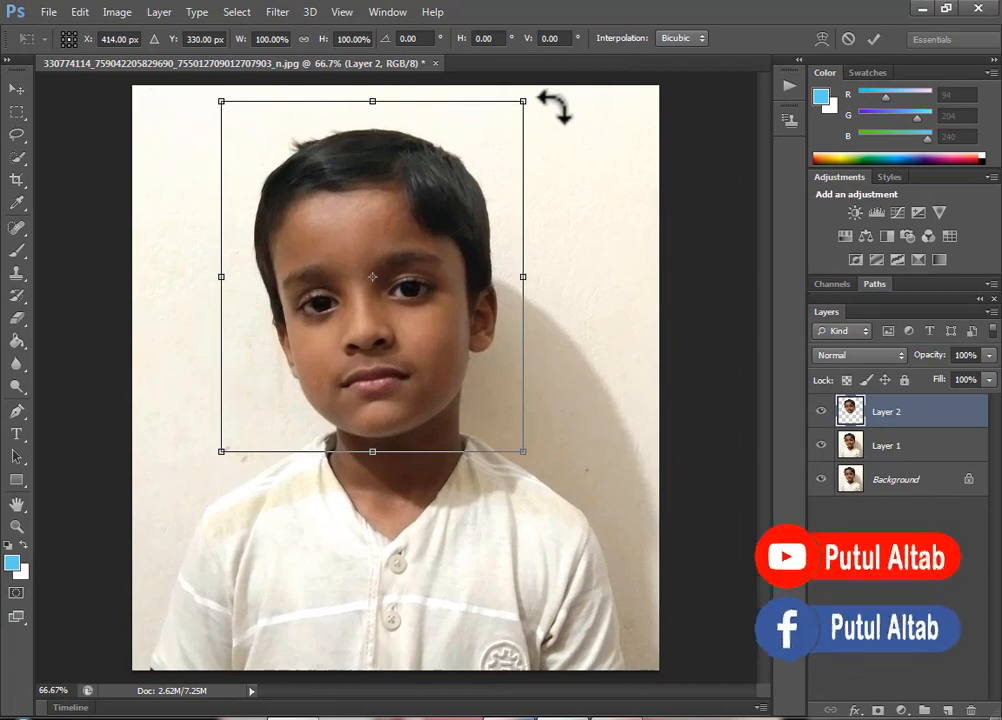
drag(551, 97, 572, 145)
drag(584, 283, 591, 271)
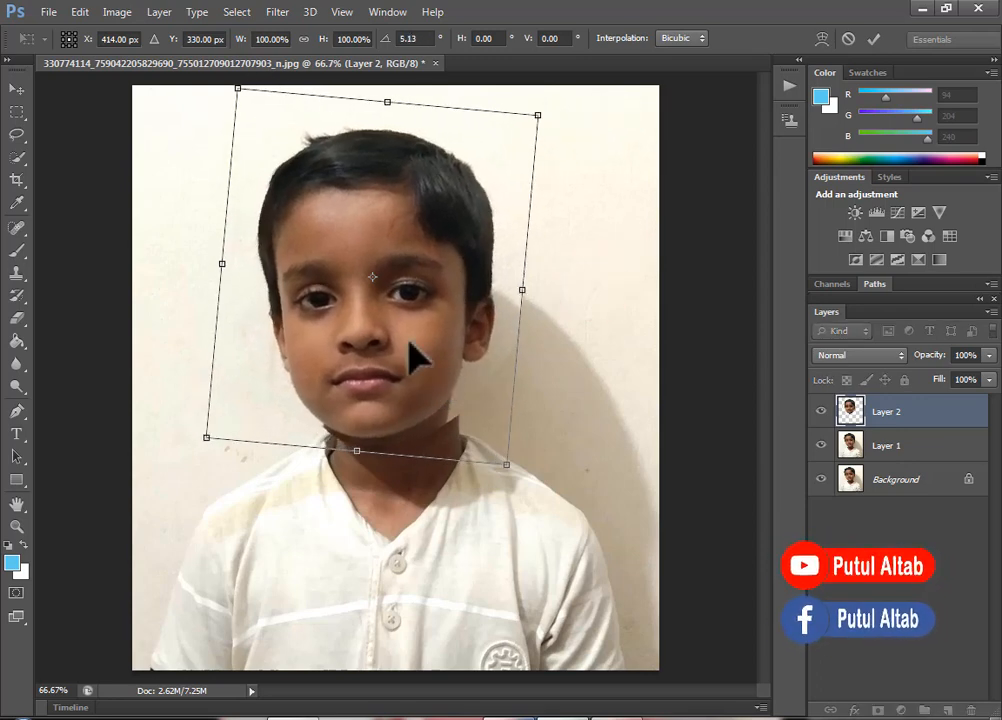
click(16, 88)
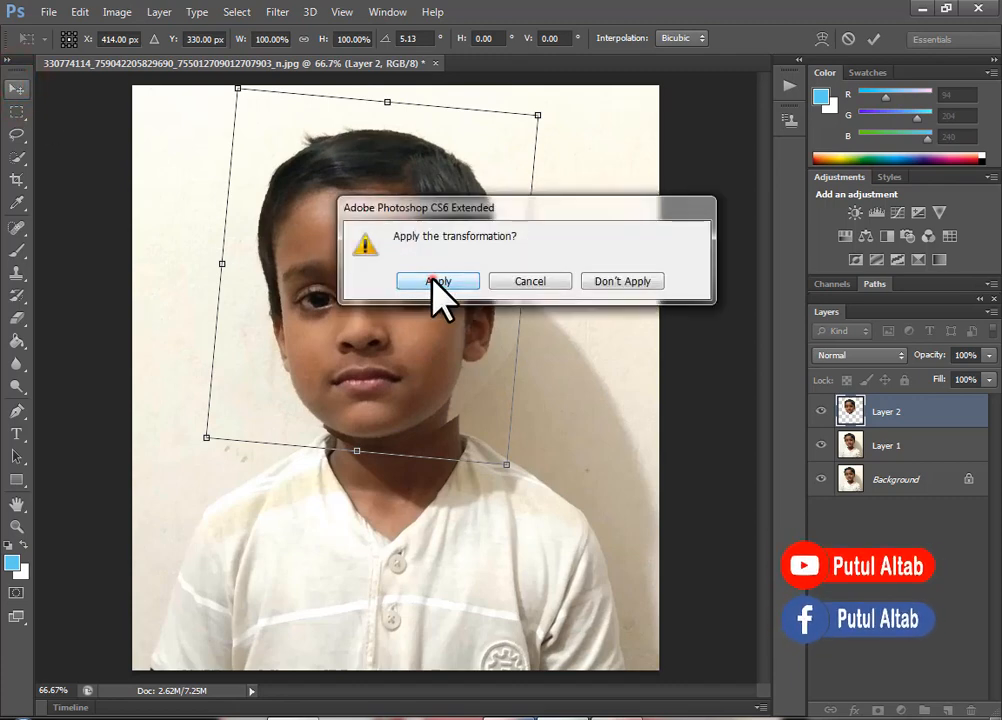
click(437, 281)
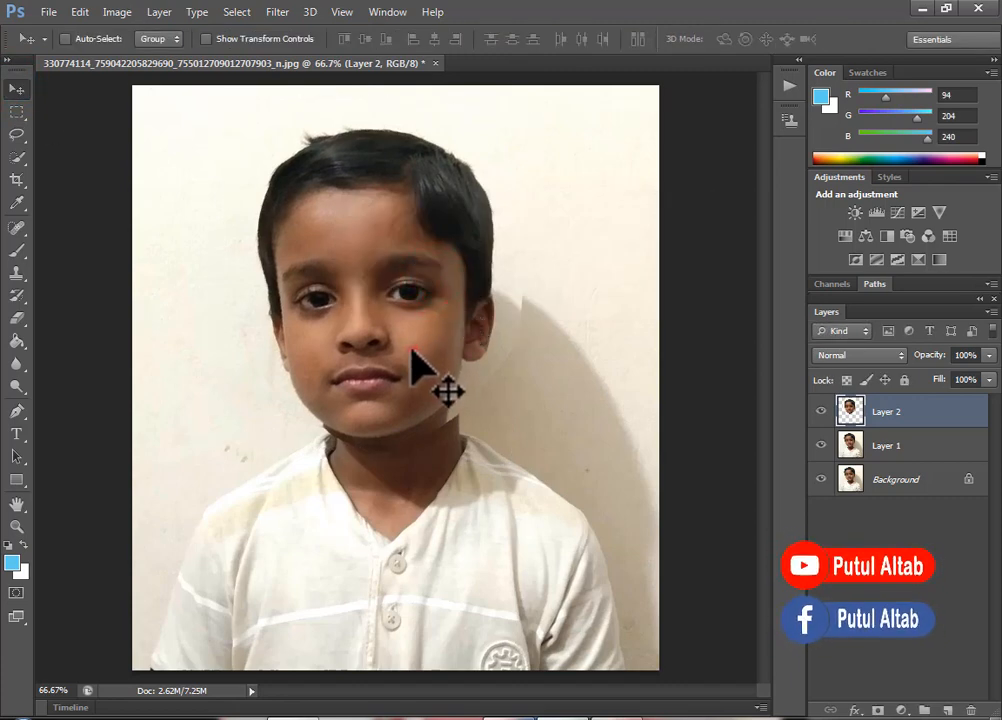
Realign the head on Layer 2 over the neck and rotate it another 2.61° clockwise, applying the transformation.
drag(411, 350, 437, 322)
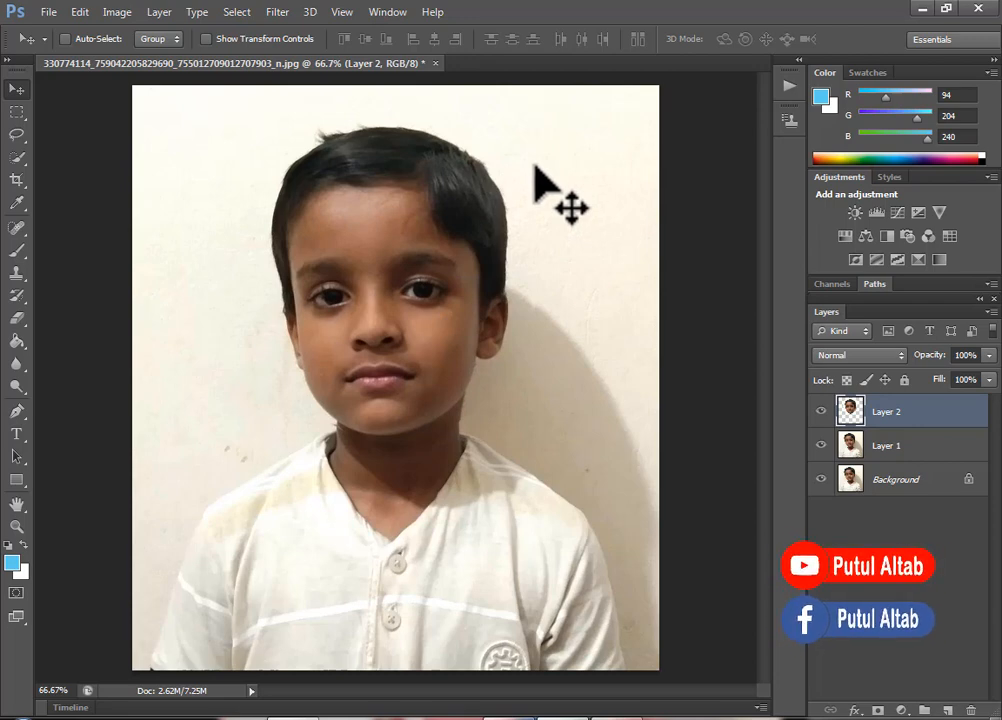
key(ctrl+t)
drag(572, 116, 581, 132)
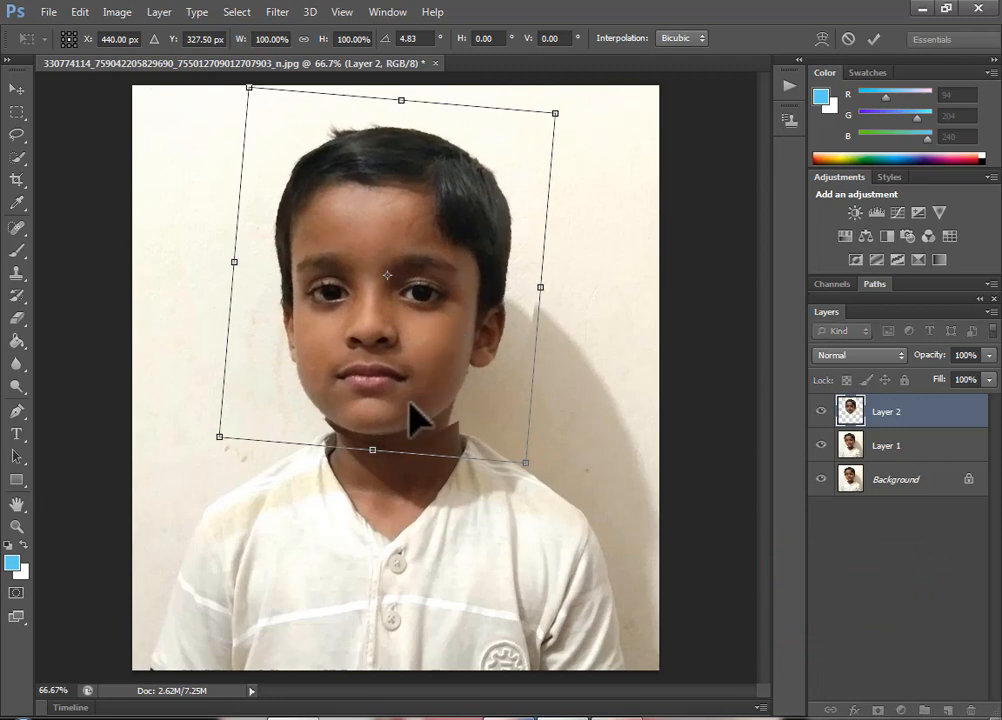
drag(416, 403, 430, 432)
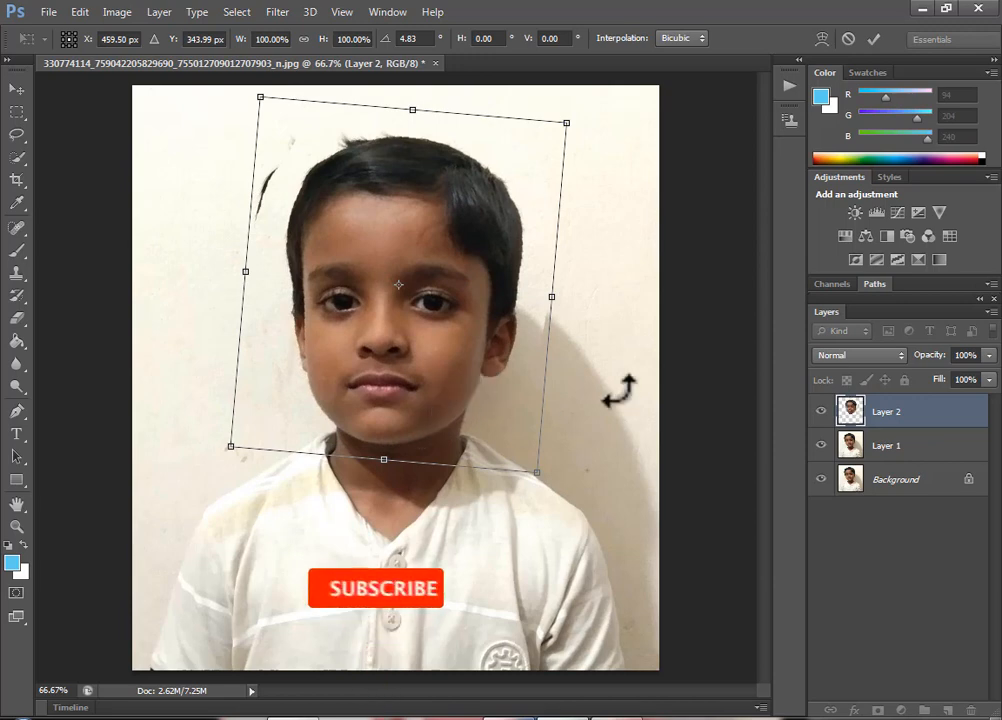
drag(602, 208, 593, 135)
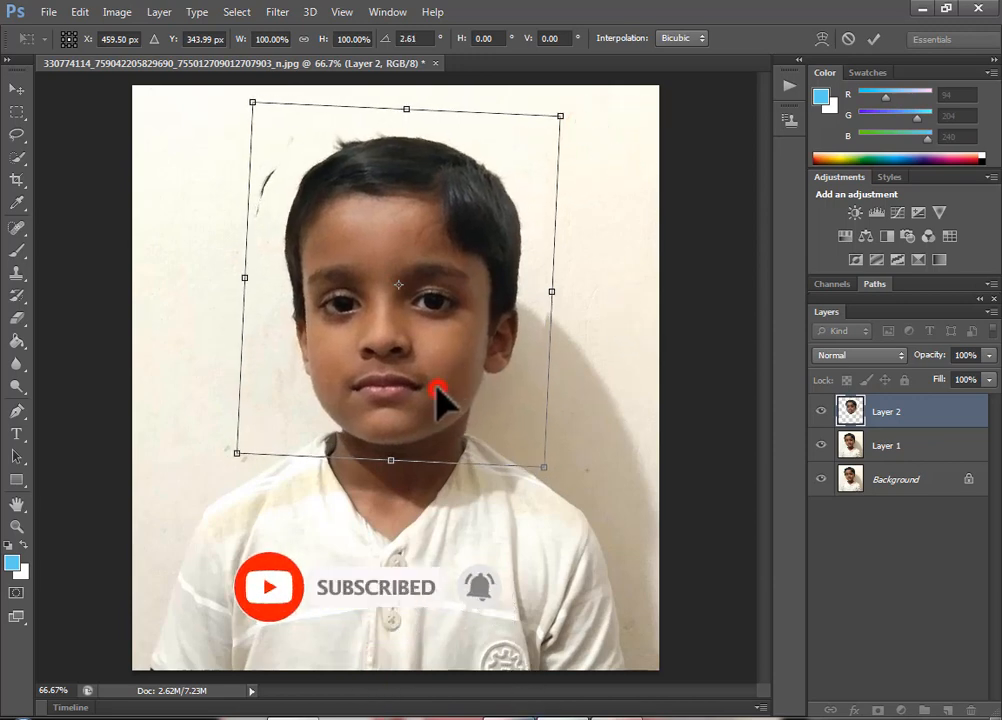
drag(435, 389, 428, 387)
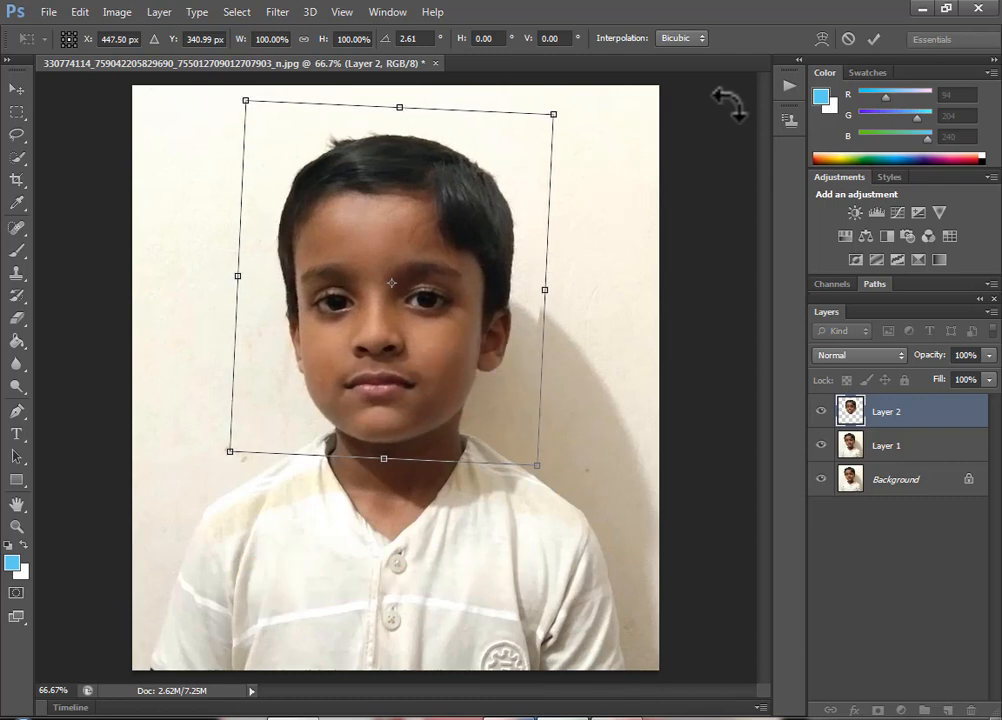
click(872, 39)
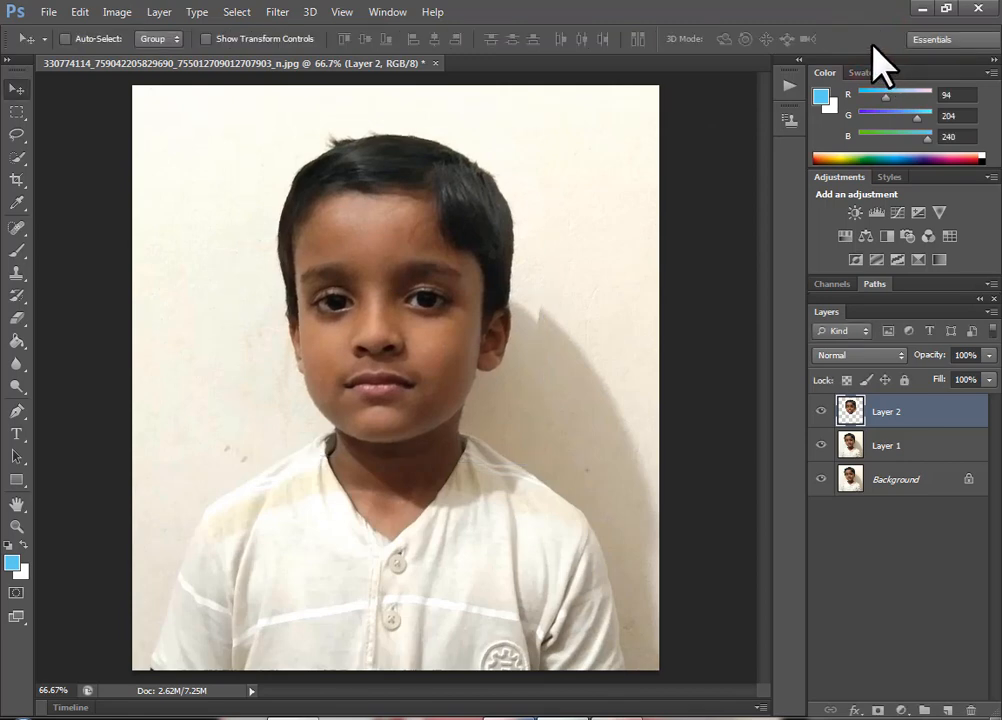
Select Layer 1 and set up the Clone Stamp tool with a 21 px brush for retouching around the boy's neck.
click(903, 448)
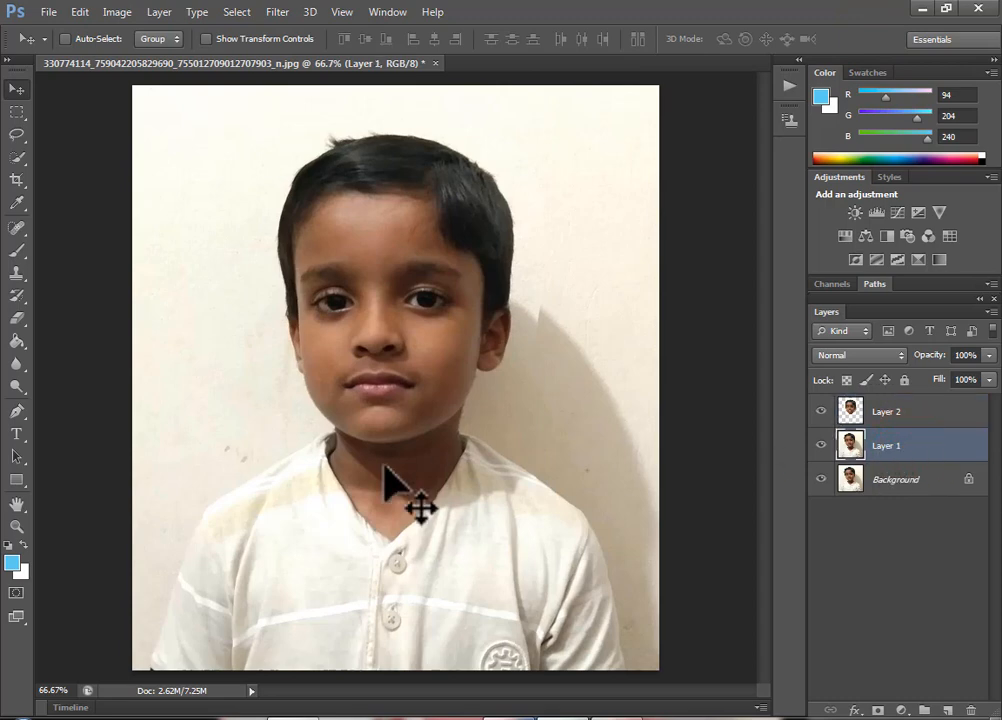
click(17, 526)
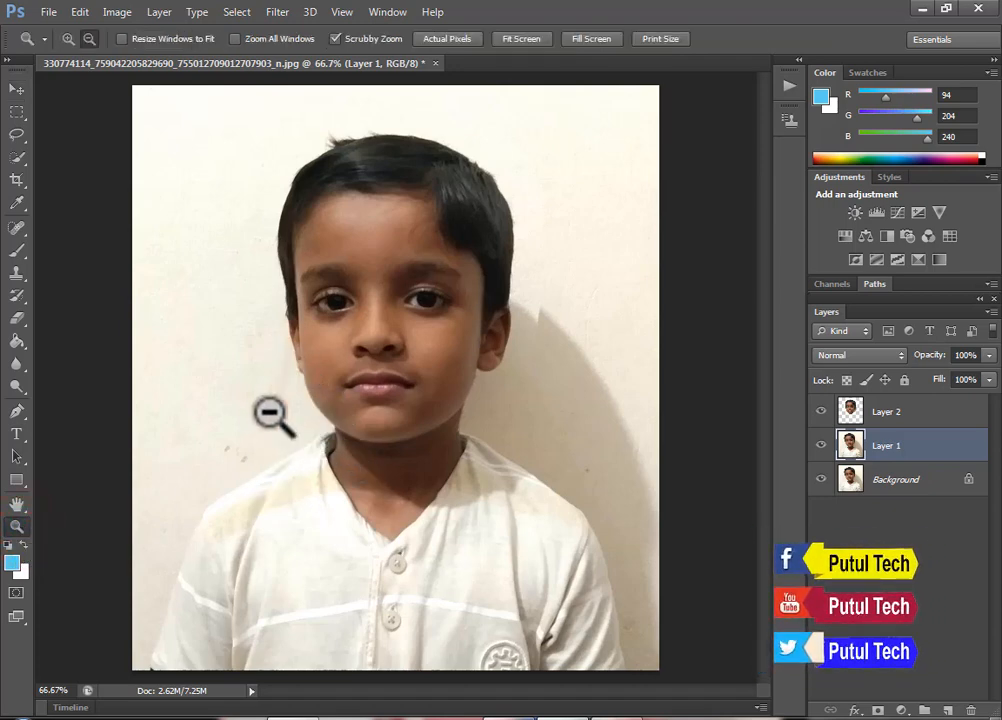
click(68, 38)
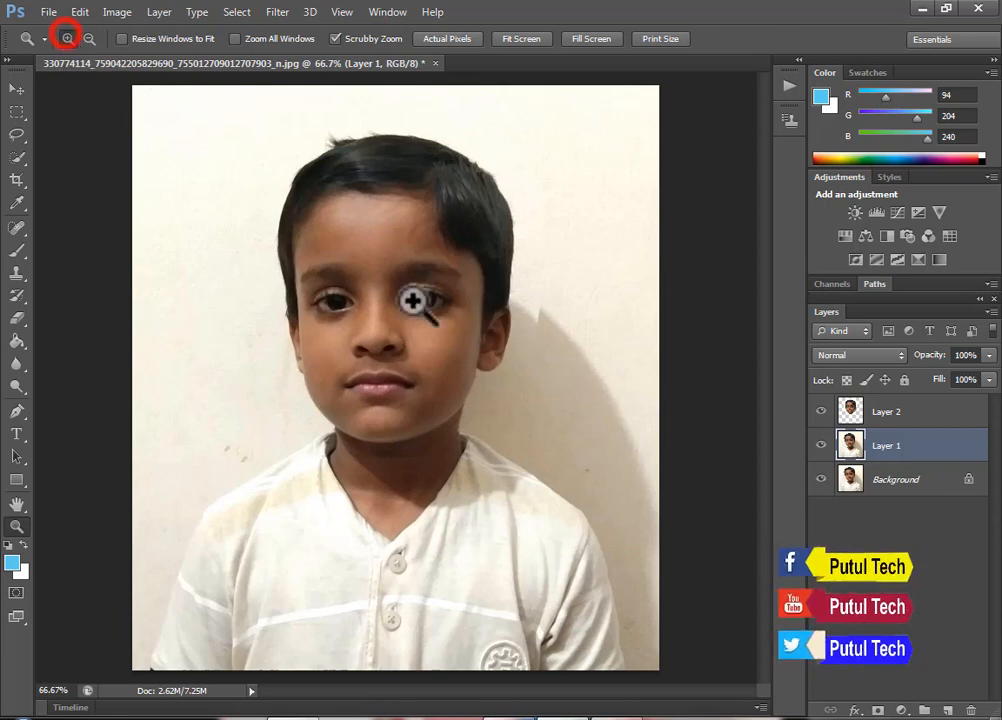
click(386, 366)
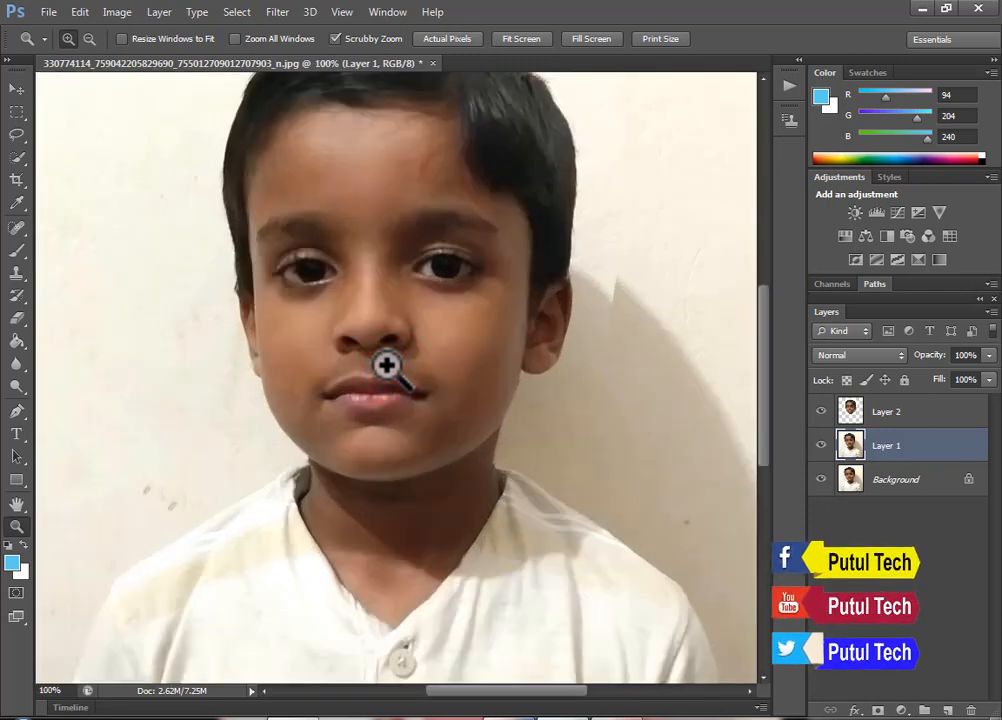
click(295, 472)
drag(371, 570, 352, 465)
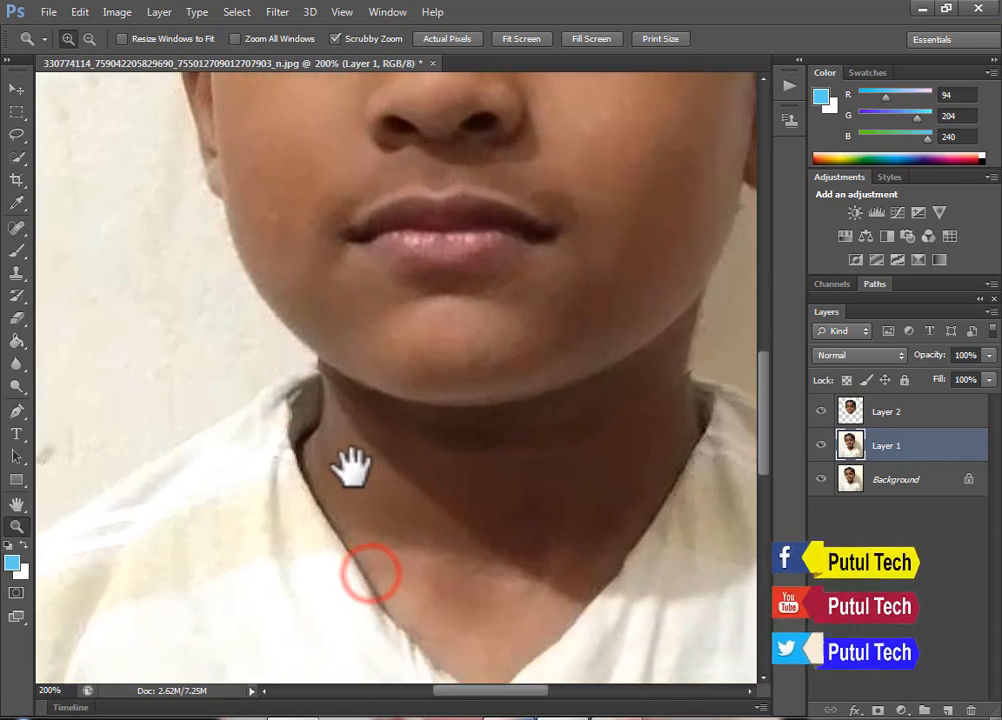
alt+click(231, 360)
click(18, 275)
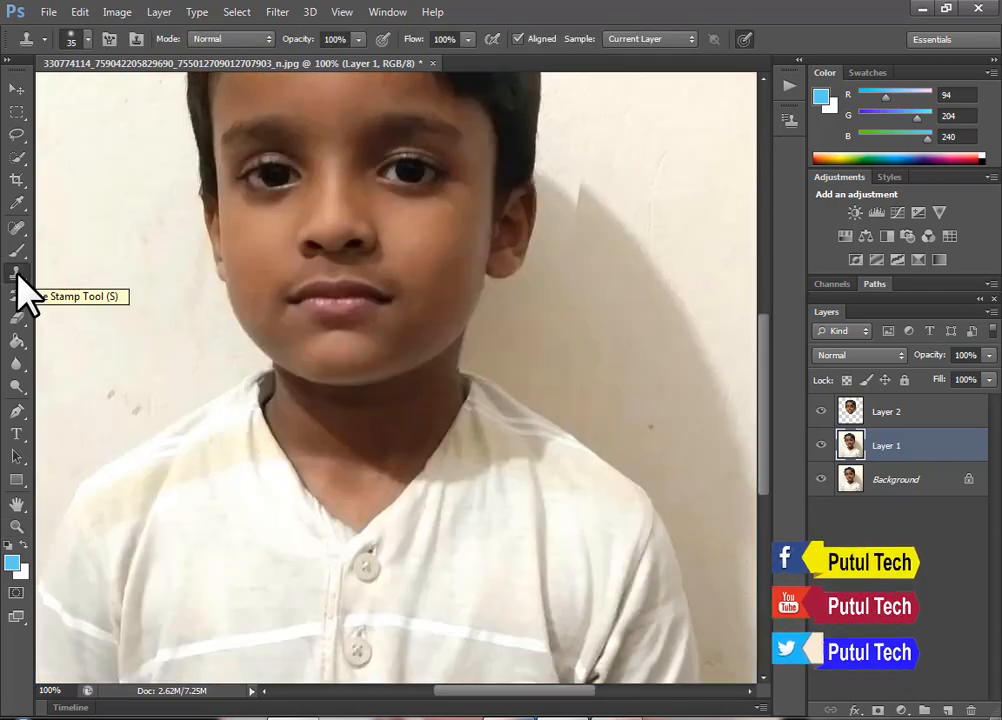
alt+click(210, 338)
scroll(263, 355, up, 1)
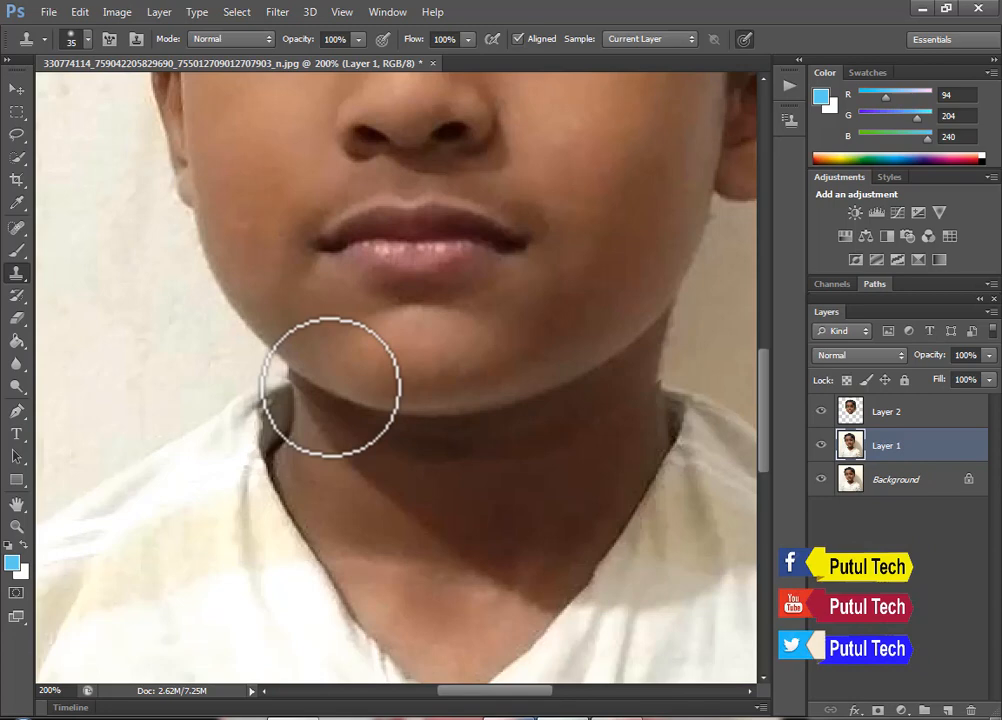
ctrl+click(308, 378)
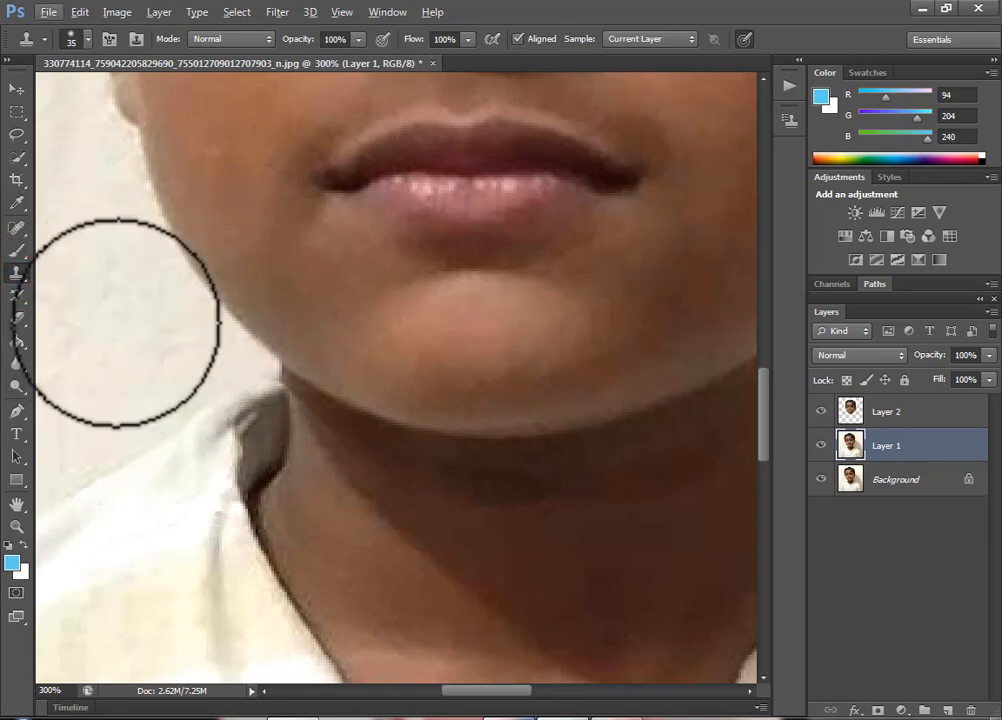
click(89, 40)
click(43, 91)
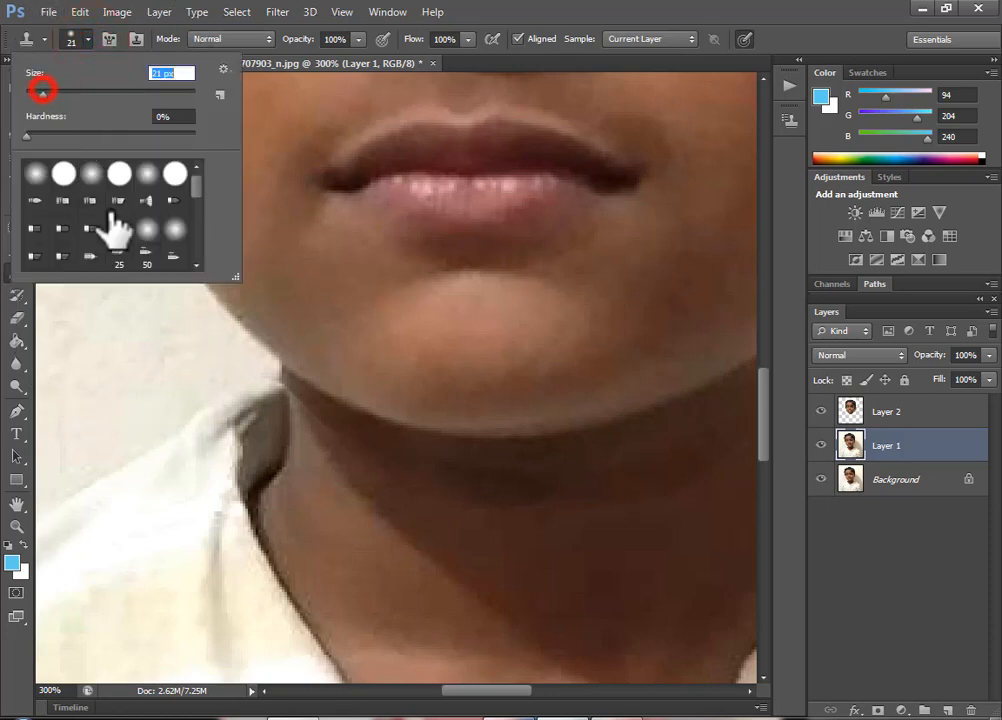
Sample the clean wall beside the jaw, reduce the brush to 9 px and clone over the leftover patch between jaw and collar.
alt+click(178, 350)
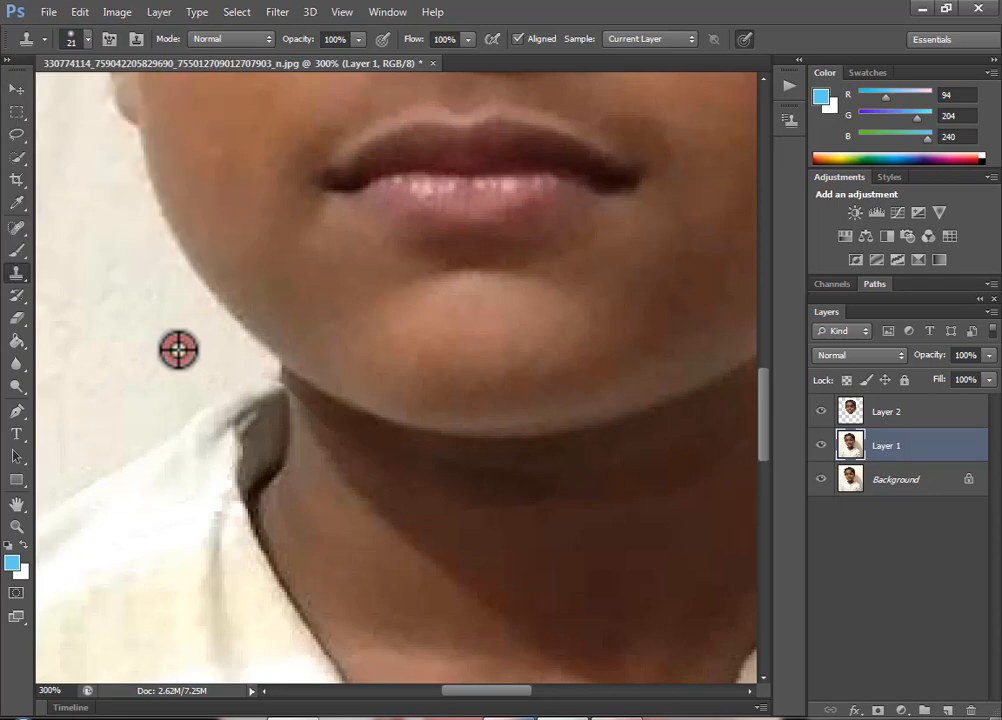
alt+click(178, 349)
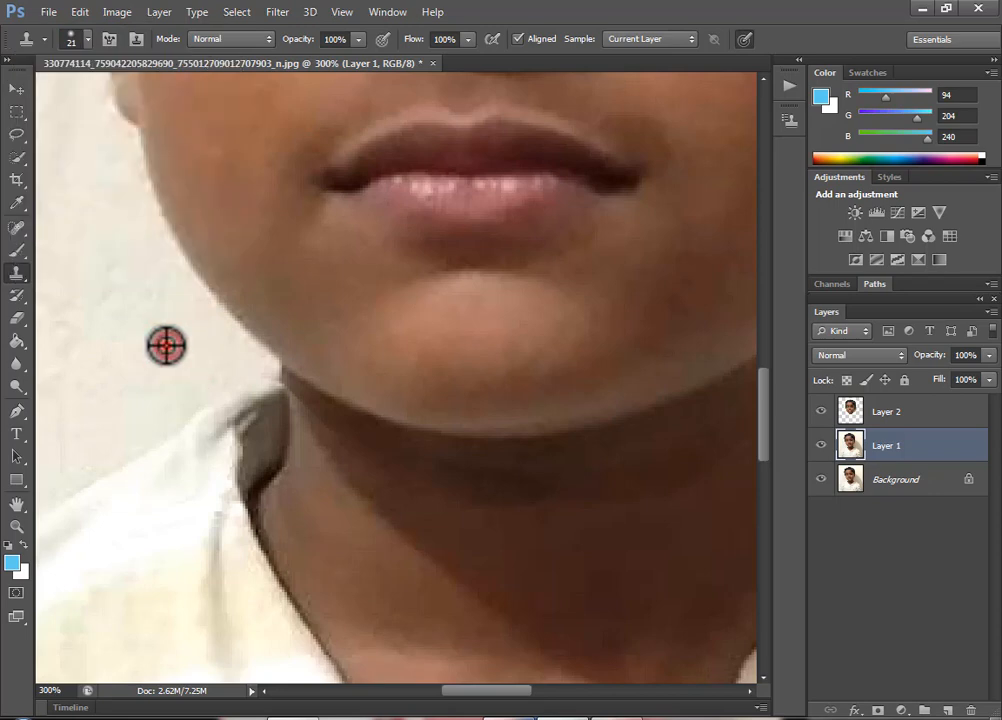
alt+click(170, 347)
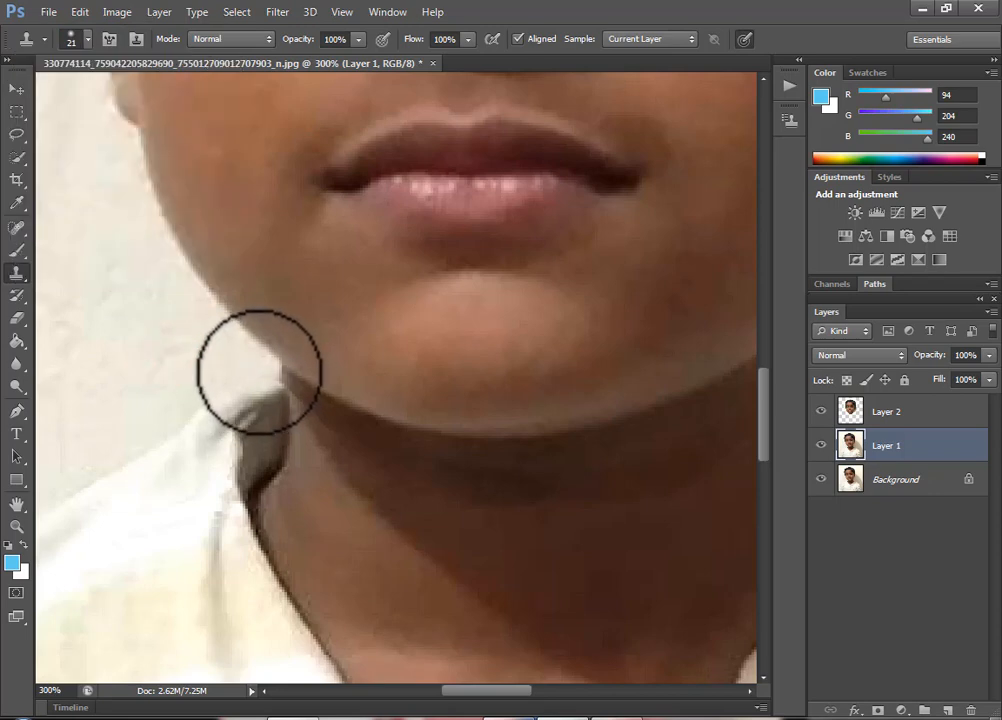
key(bracketleft)
key(bracketleft)
key(bracketleft)
key(bracketleft)
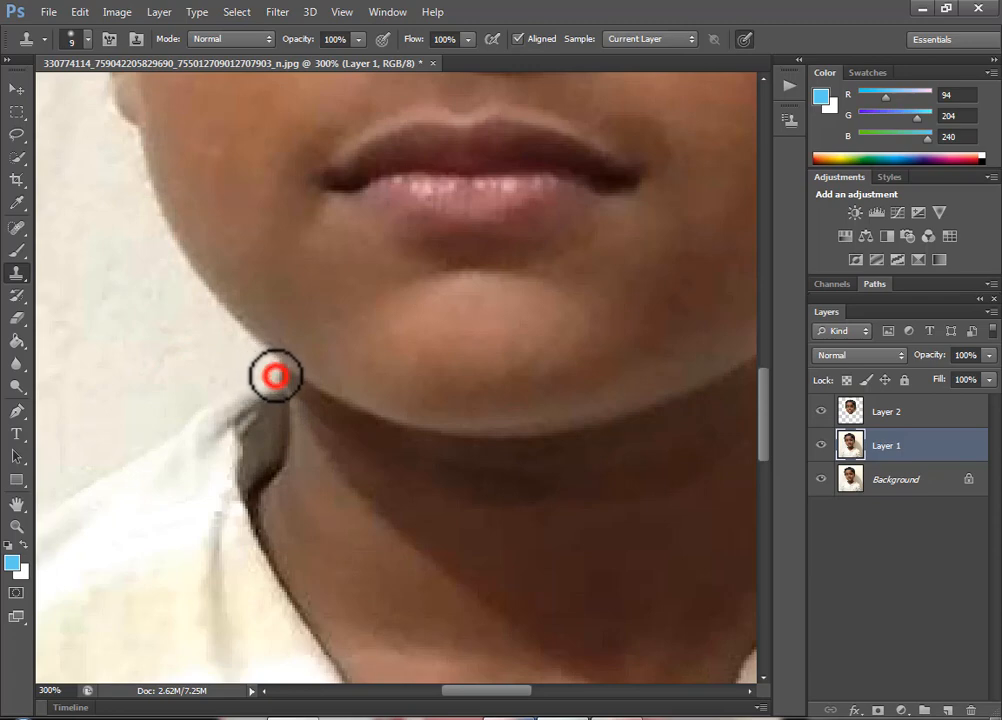
click(275, 374)
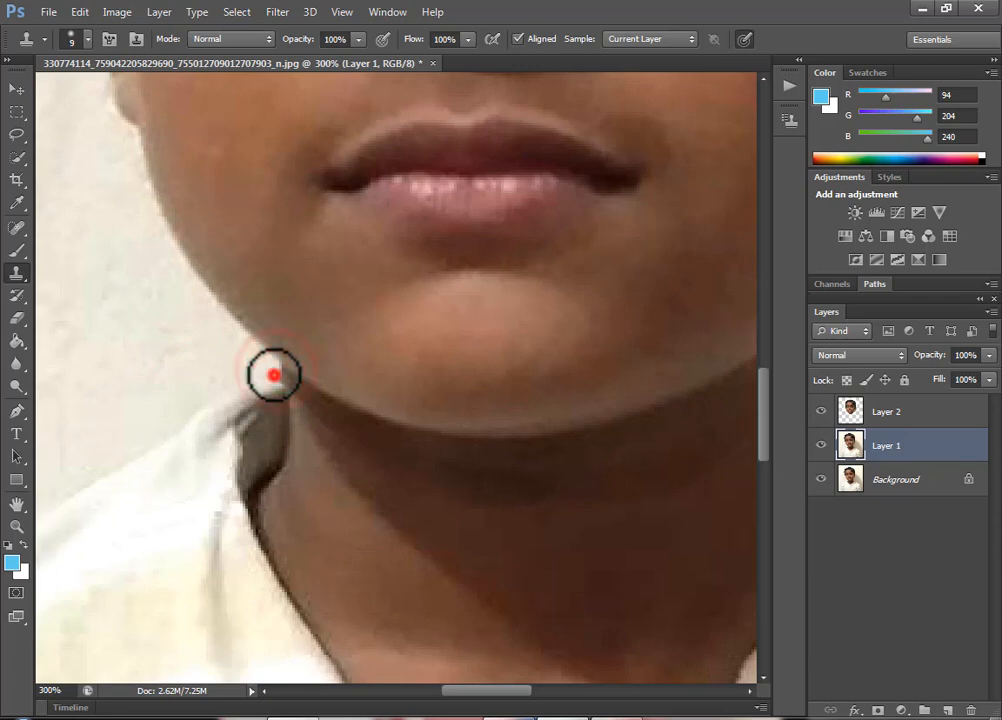
key(ctrl+0)
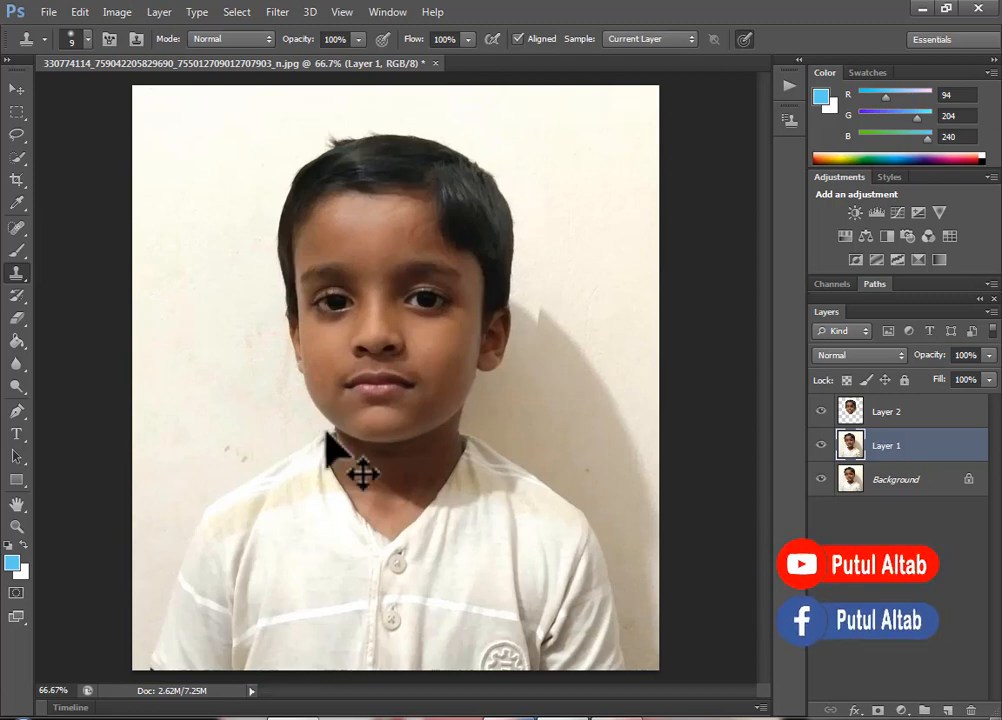
Resample the wall left of the jaw and clone away the remaining traces where the jaw meets the collar.
scroll(326, 433, up, 2)
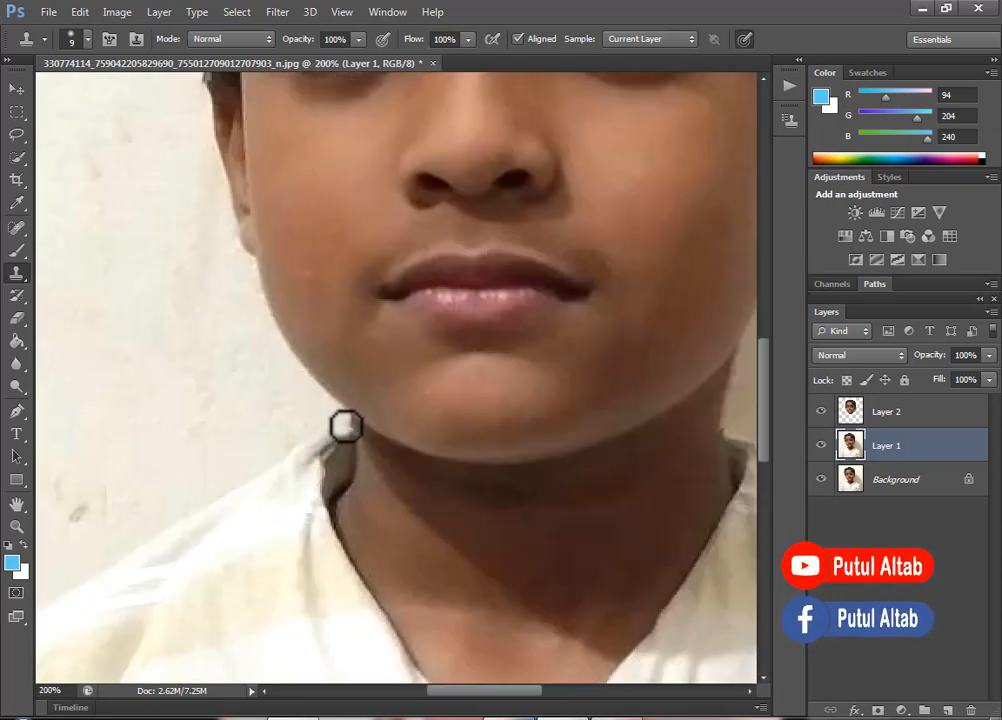
alt+click(216, 403)
click(345, 421)
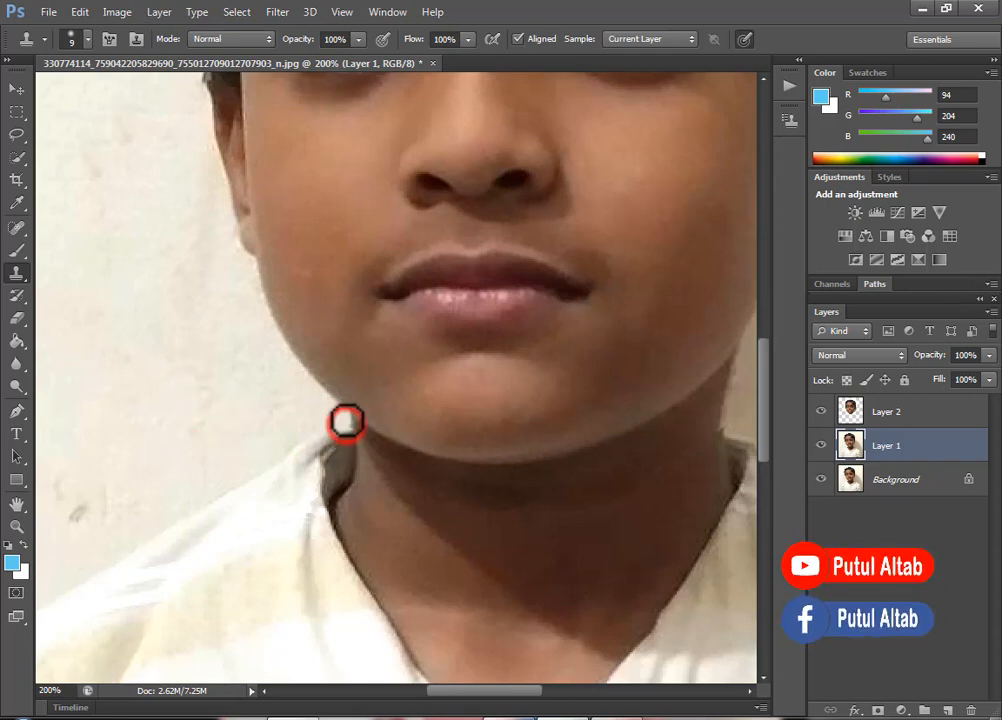
click(347, 421)
click(347, 425)
click(347, 426)
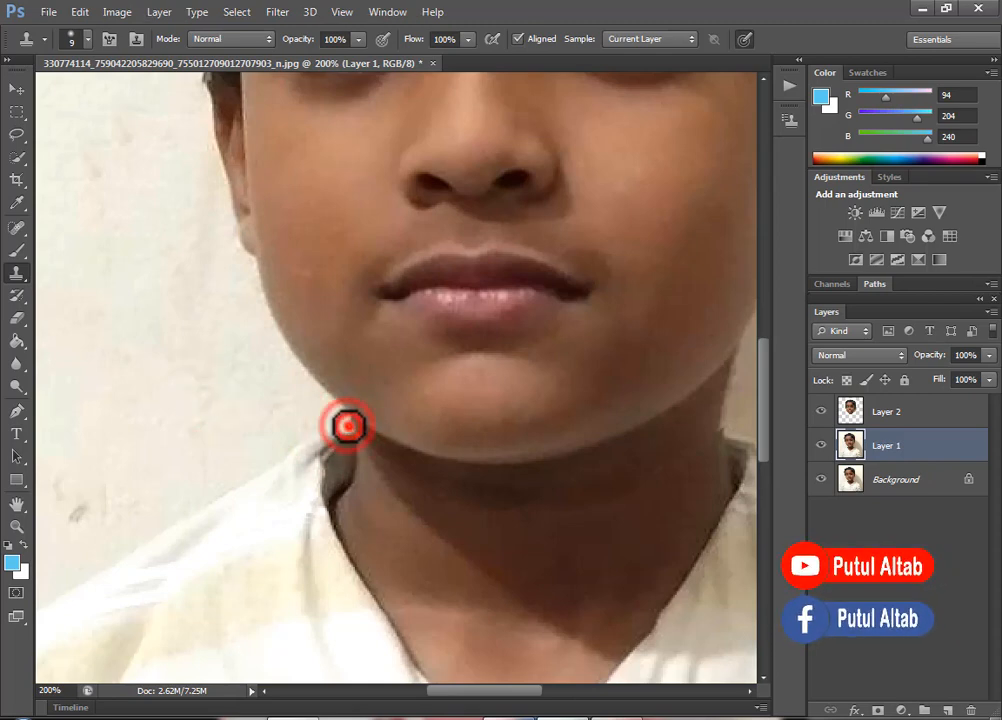
click(349, 426)
key(ctrl+minus)
key(ctrl+minus)
key(ctrl+minus)
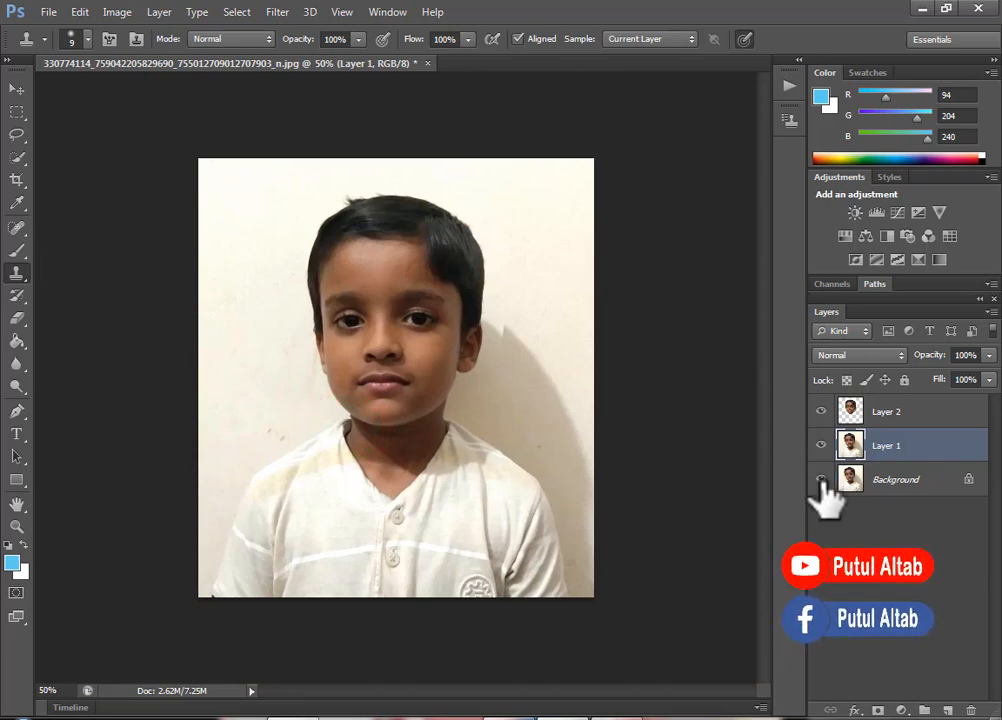
Select Layer 2, Layer 1 and Background together and merge them into a single layer.
shift+click(897, 410)
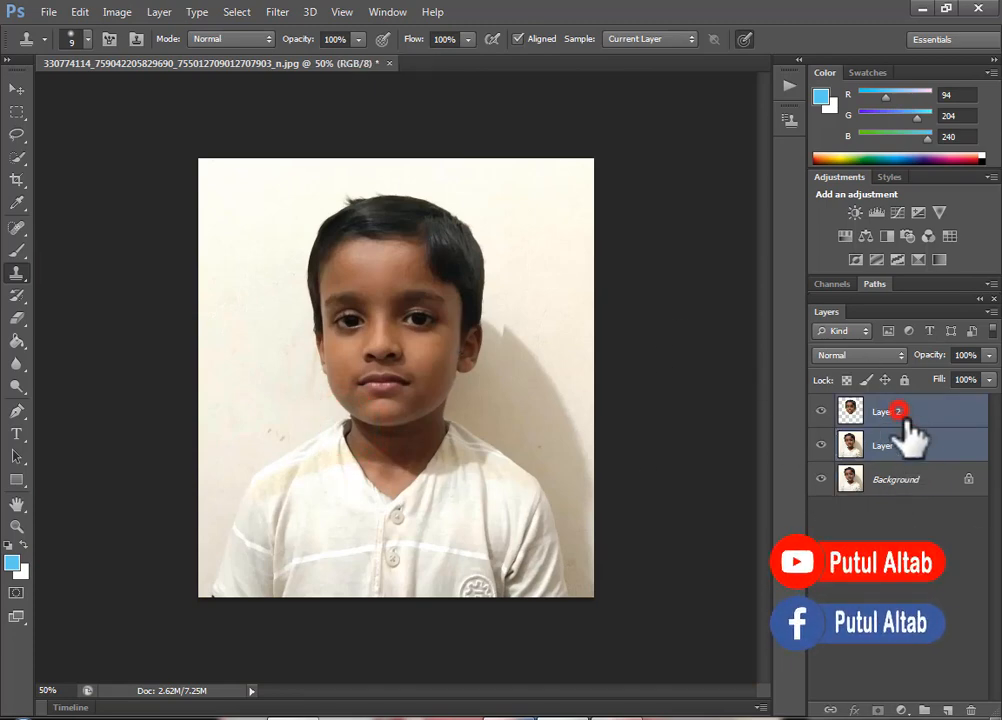
shift+click(900, 485)
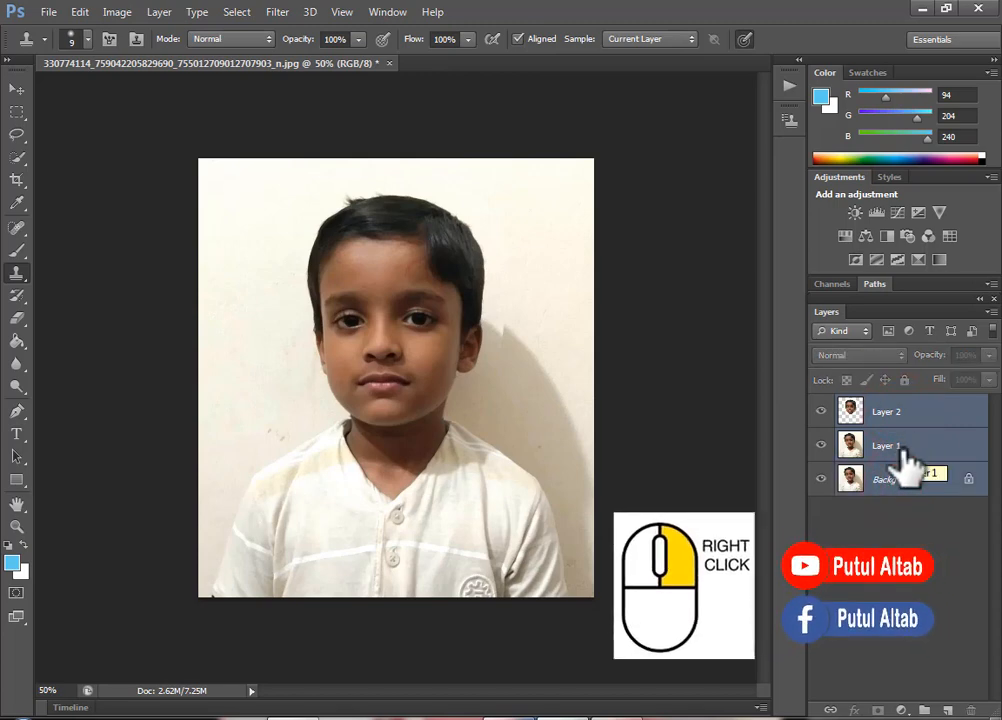
right_click(910, 452)
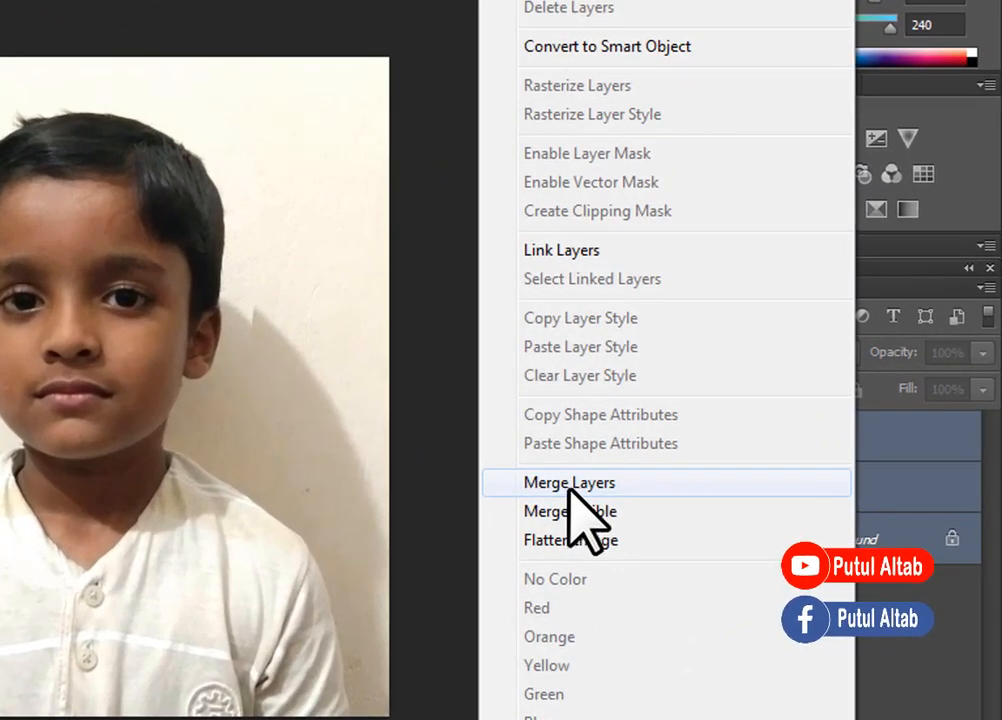
click(567, 487)
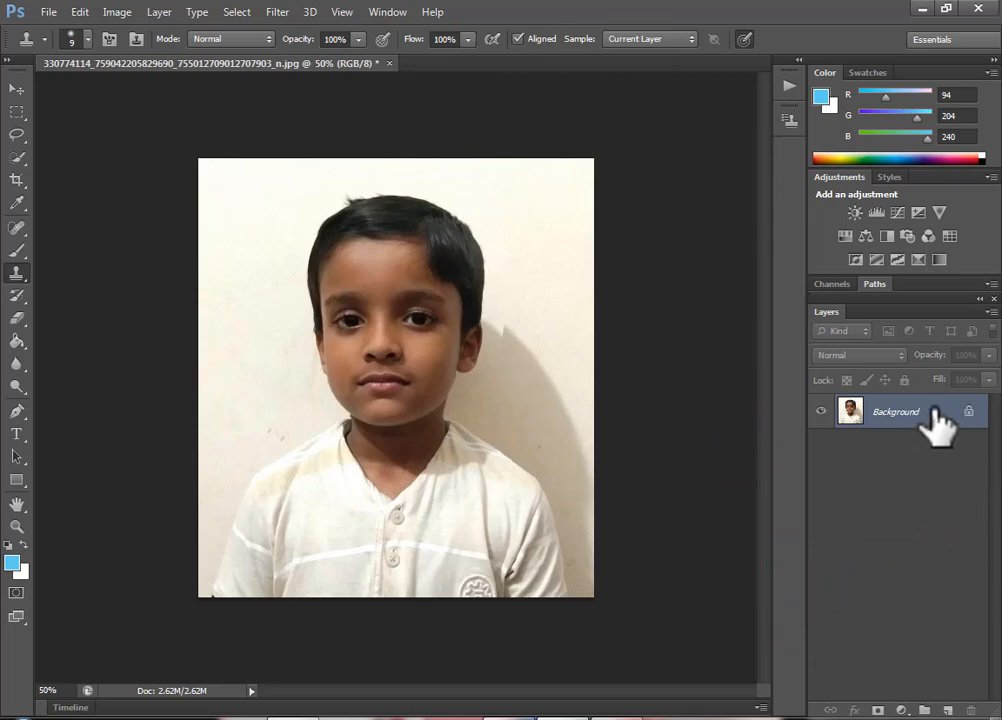
Convert the locked Background to a regular layer named Layer 0 and add a new empty layer above it.
double_click(952, 418)
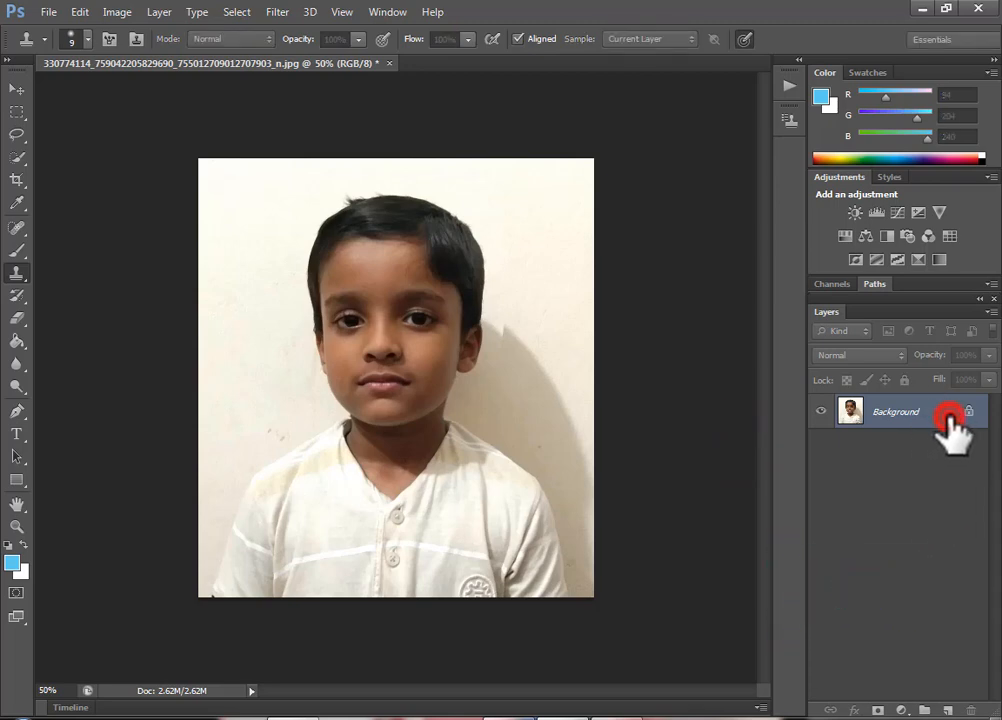
click(638, 230)
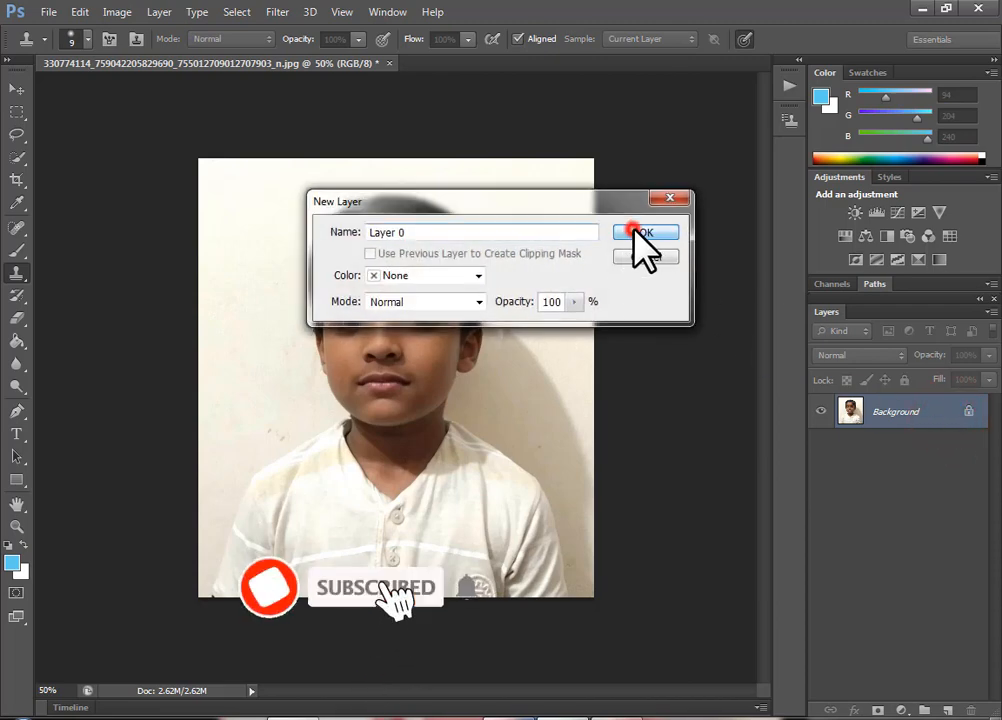
click(947, 710)
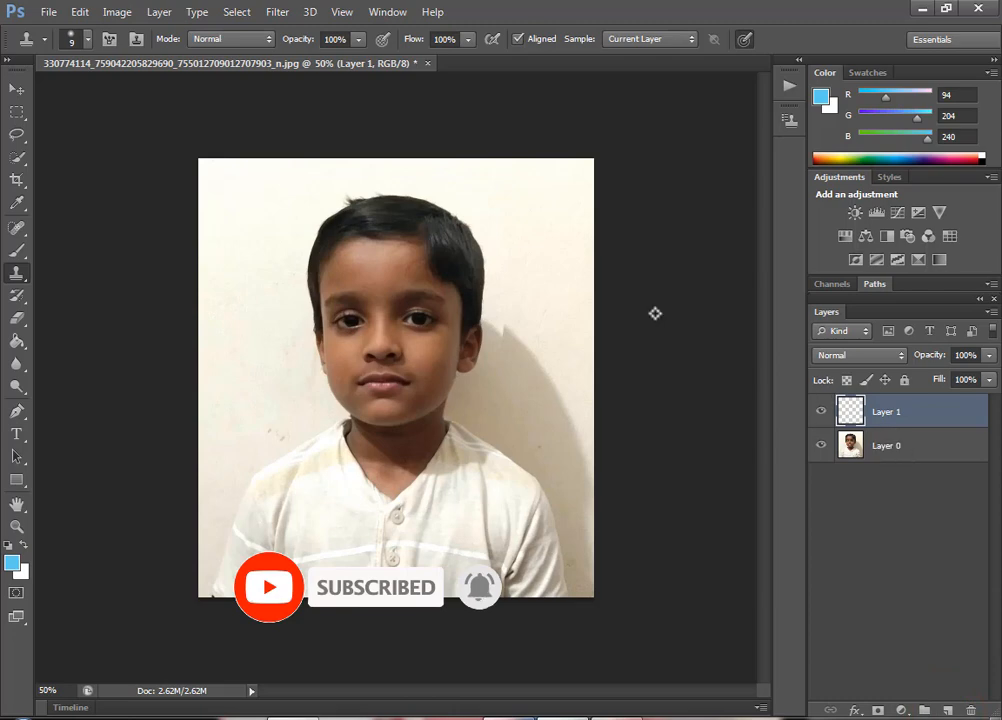
Hide Layer 0 and fill the empty Layer 1 with light blue (#5eccf0) using the Paint Bucket, keeping the foreground color.
click(821, 444)
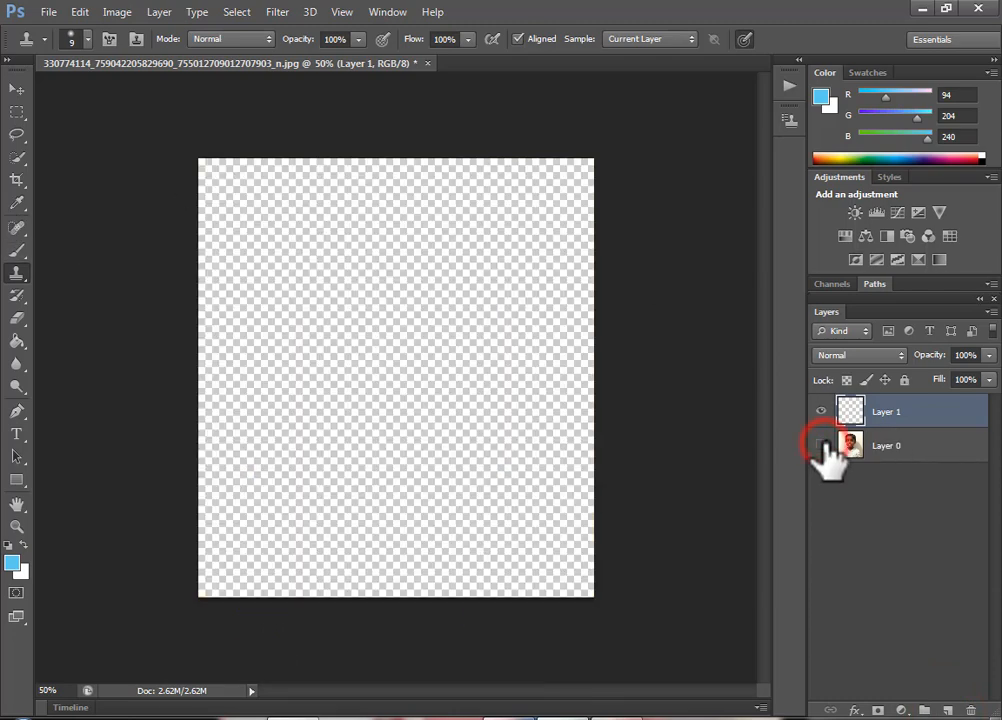
click(18, 344)
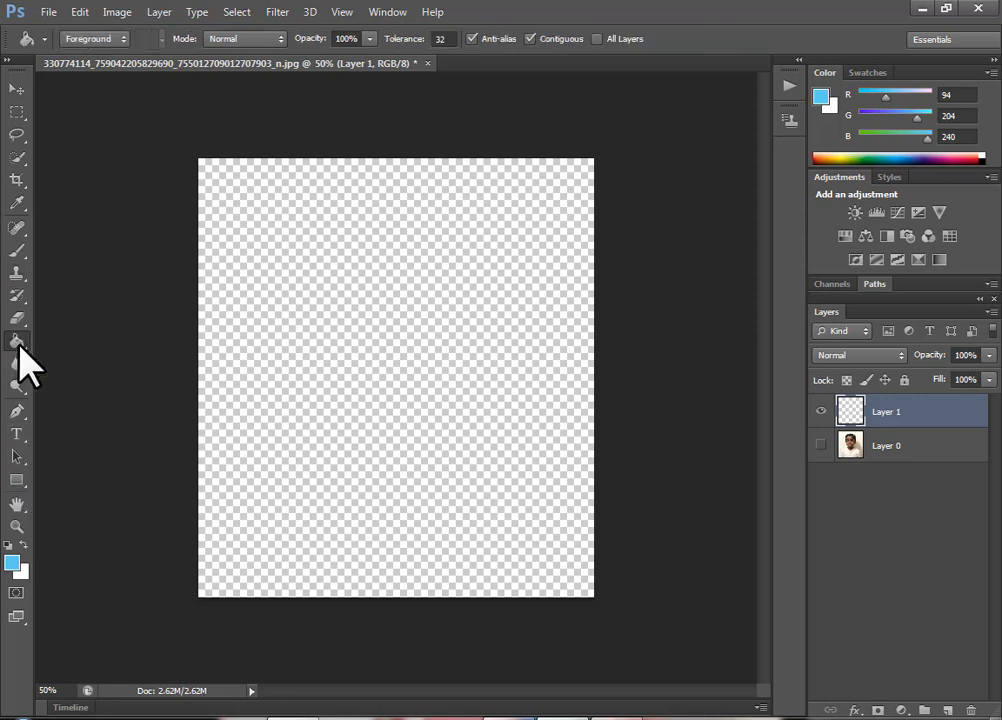
click(405, 310)
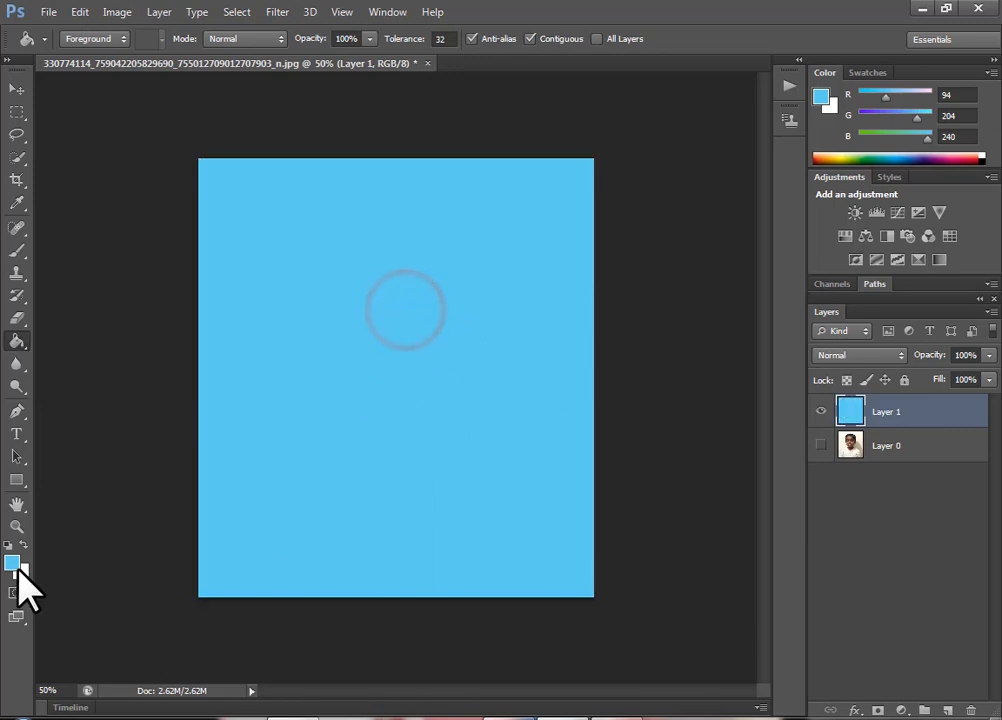
click(12, 563)
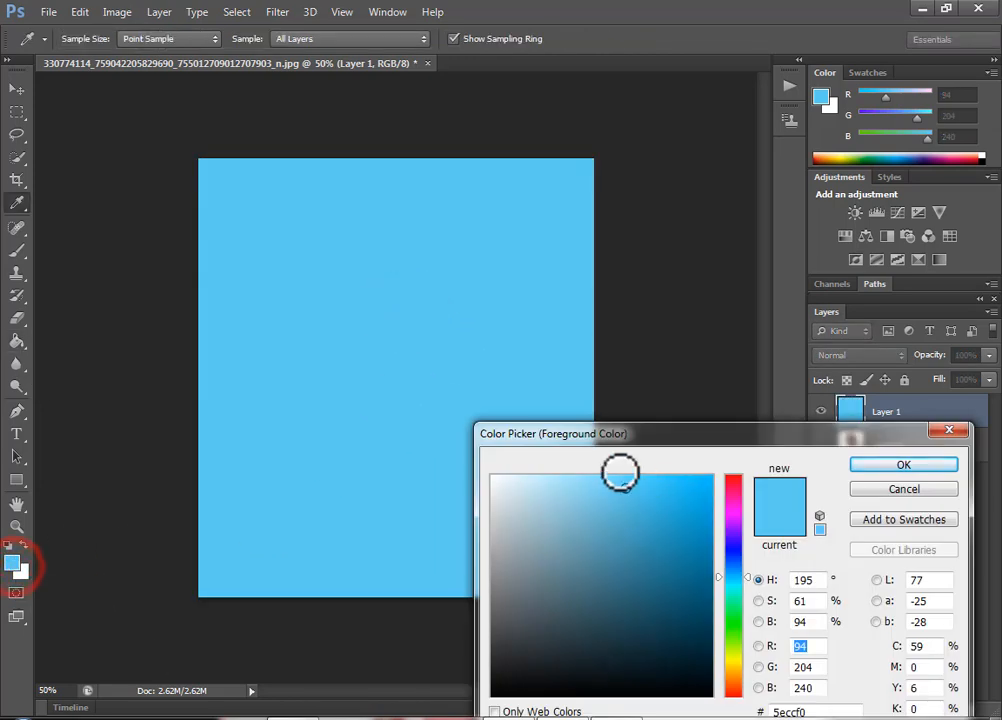
click(916, 489)
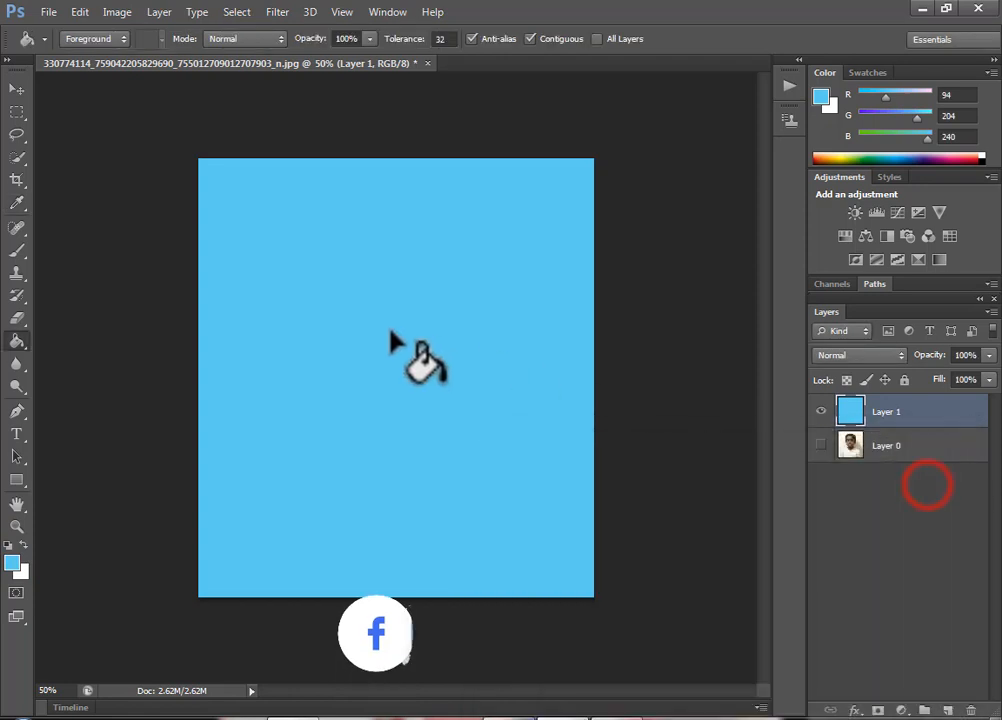
Show Layer 0 again and move it above the blue Layer 1 in the layer stack.
click(820, 446)
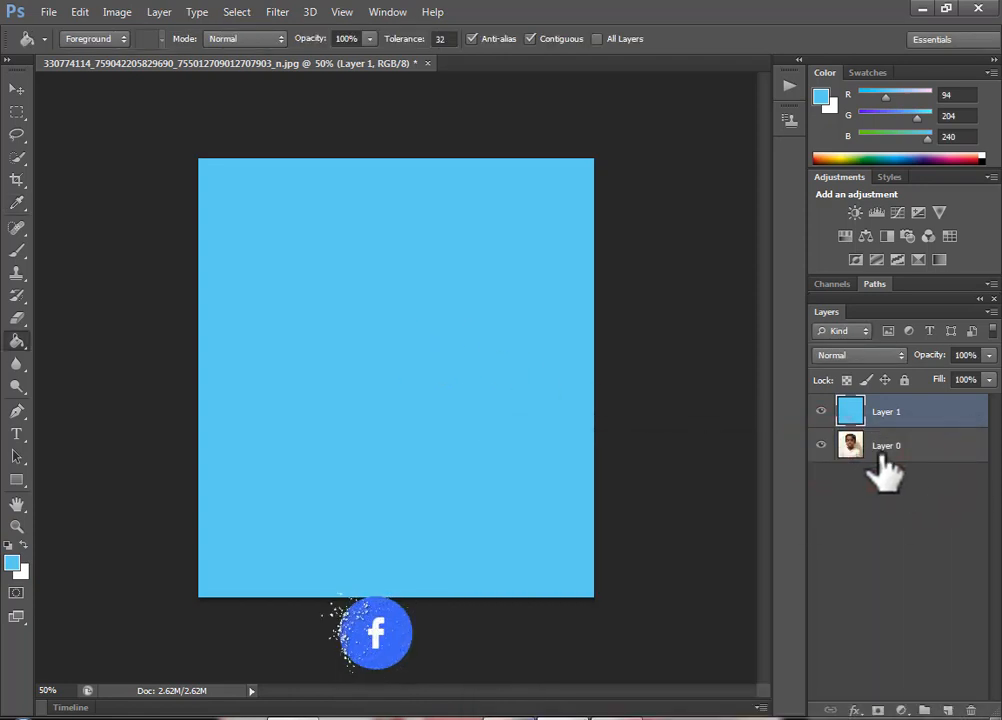
click(917, 458)
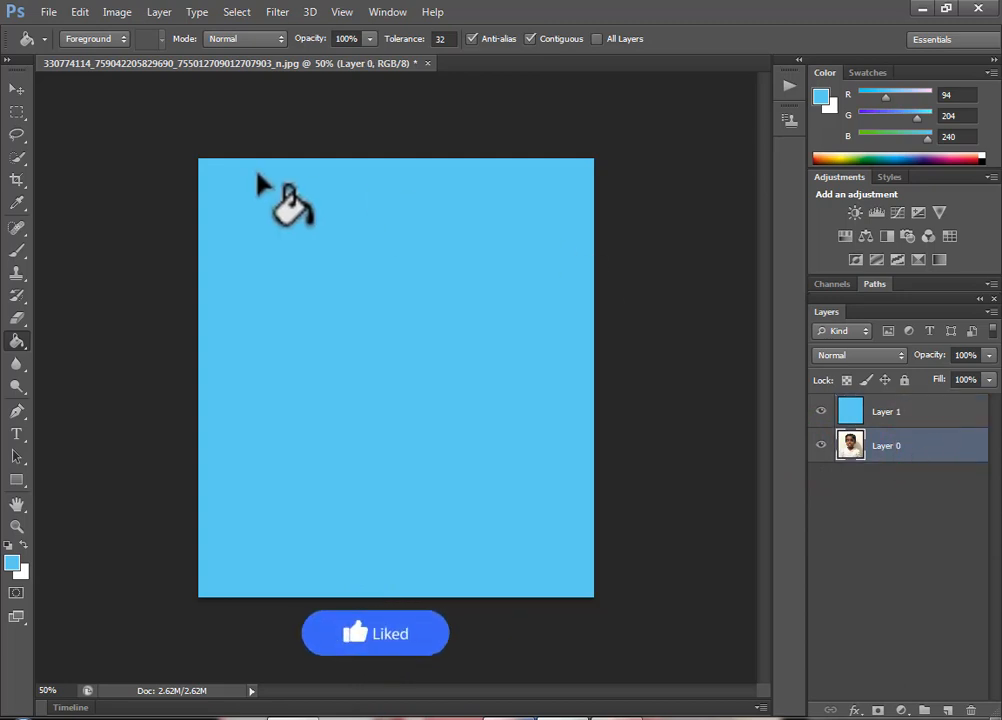
click(18, 89)
drag(886, 447, 908, 422)
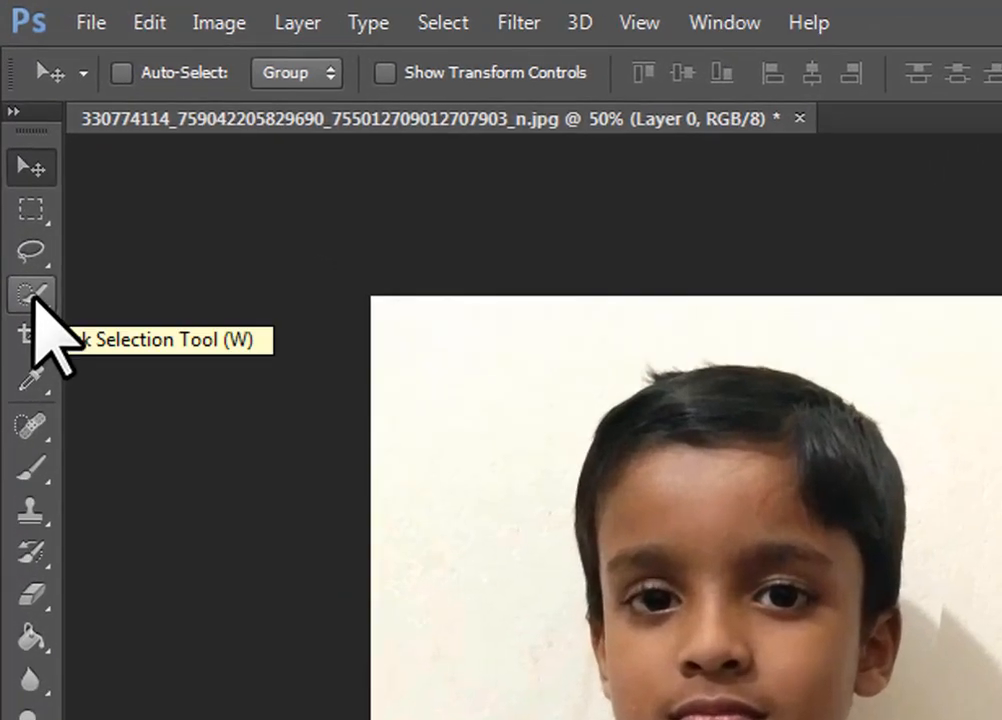
Select the wall around the boy on Layer 0 with Quick Selection, delete it to expose the blue layer, and deselect.
click(31, 293)
mouse_move(447, 493)
mouse_down()
mouse_move(473, 605)
mouse_move(464, 719)
mouse_up()
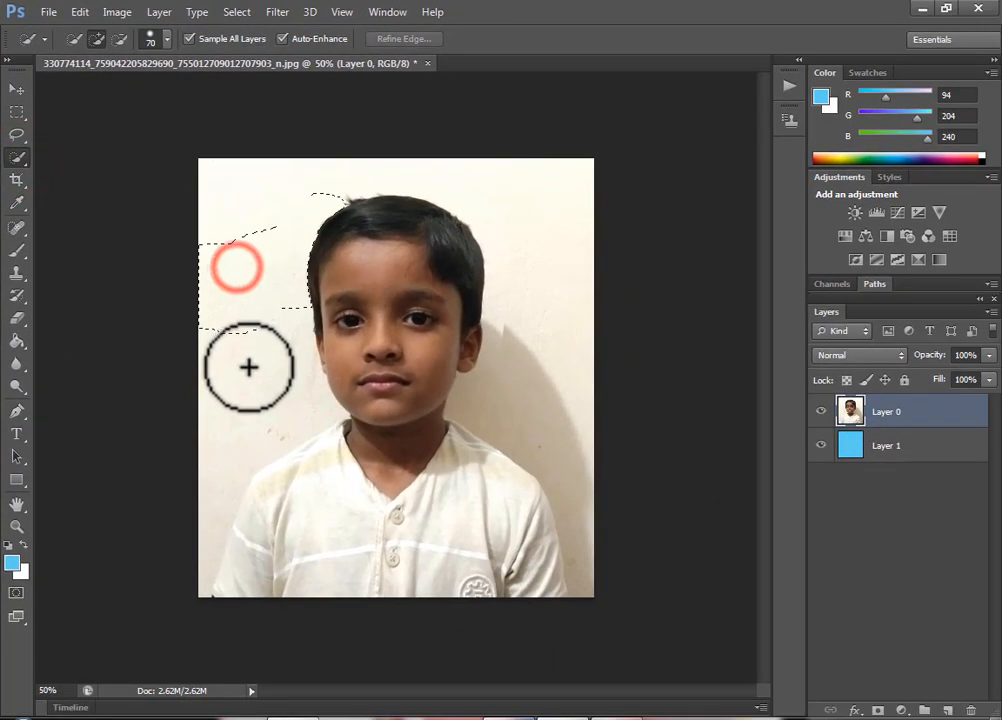
drag(248, 388, 255, 425)
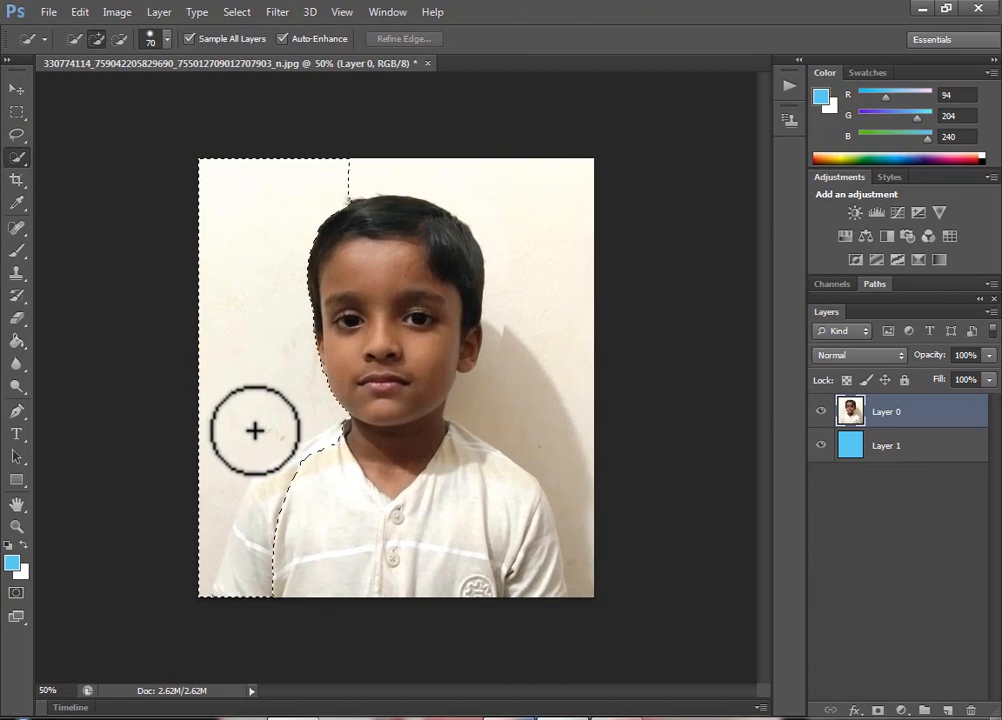
mouse_move(322, 179)
mouse_down()
mouse_move(500, 167)
mouse_move(540, 181)
mouse_move(567, 243)
mouse_move(577, 371)
mouse_up()
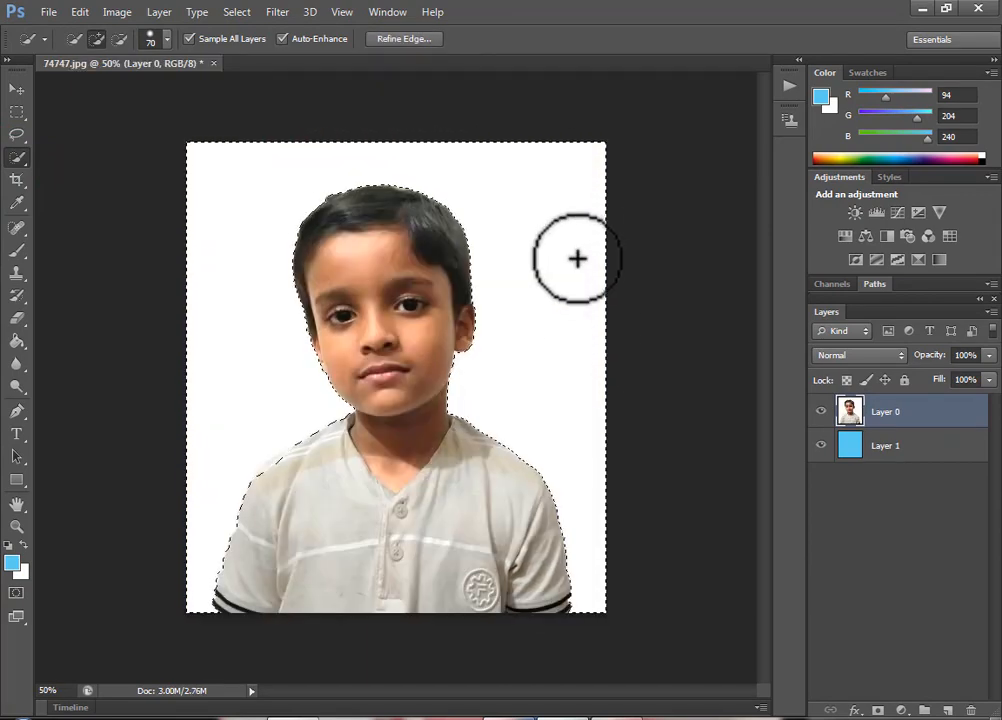
key(Delete)
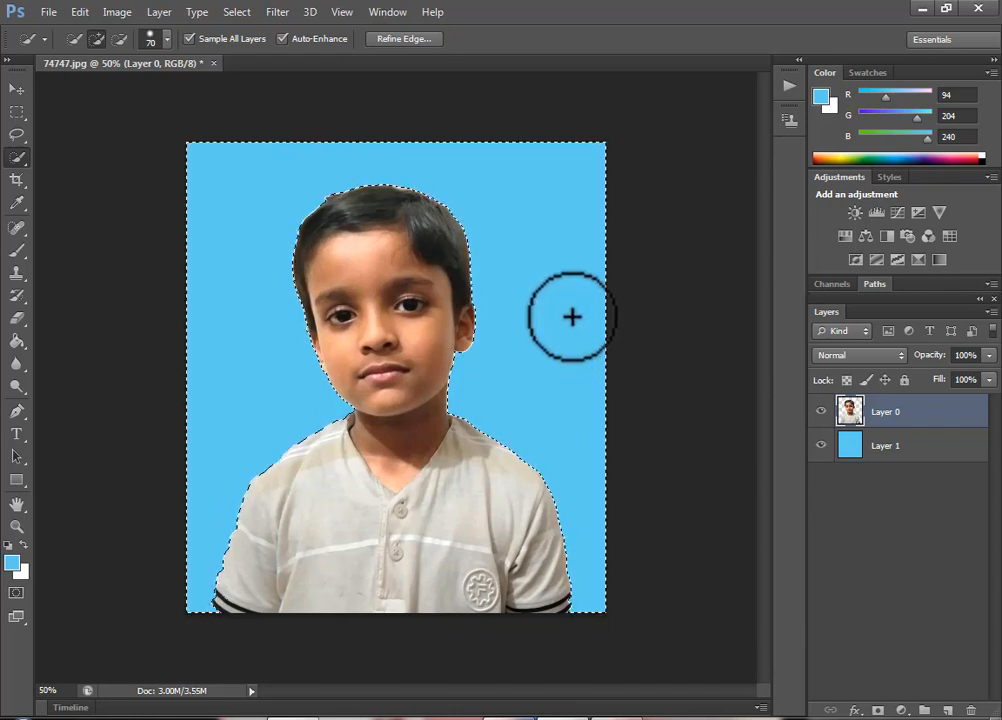
alt+click(572, 317)
alt+click(572, 317)
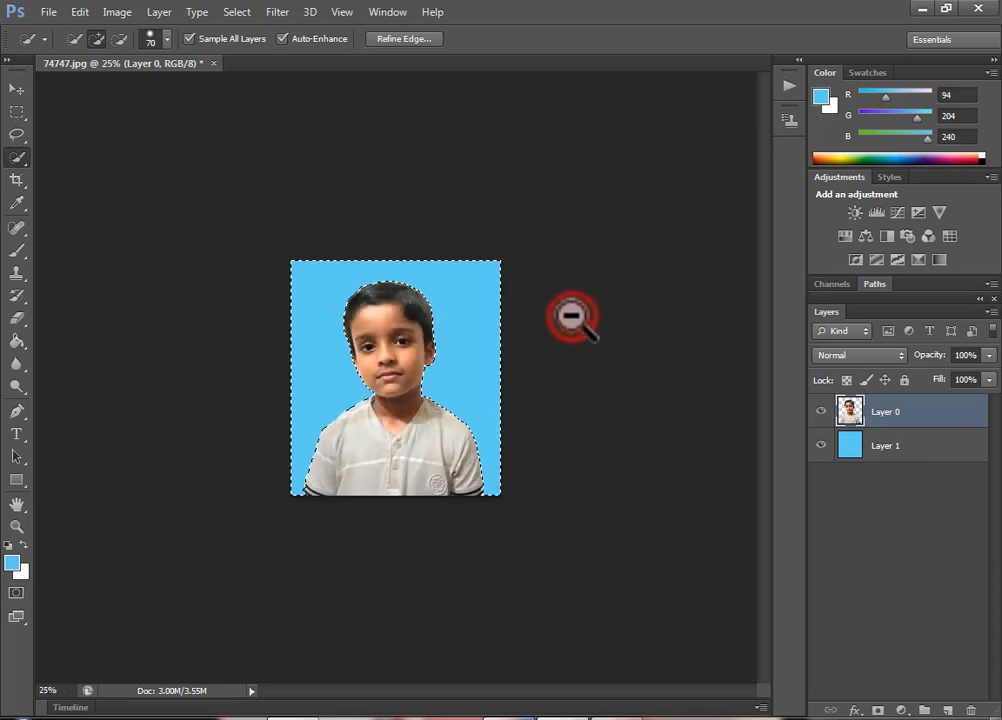
key(ctrl+d)
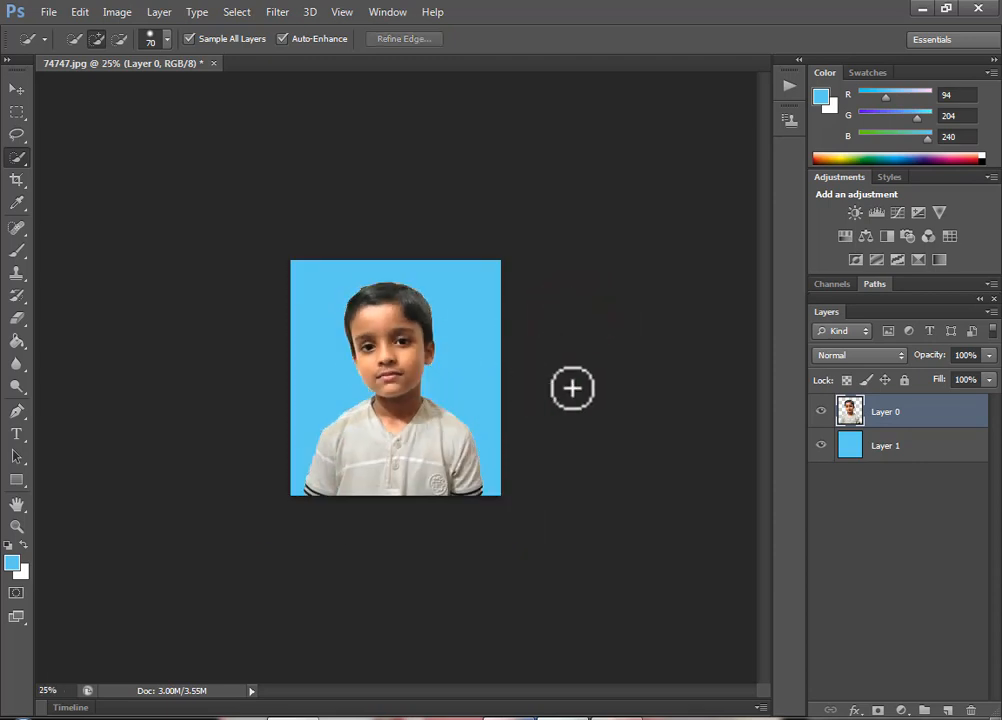
Brighten the boy on Layer 0 with Levels, lowering the white input level and setting the white output level to 248.
click(118, 14)
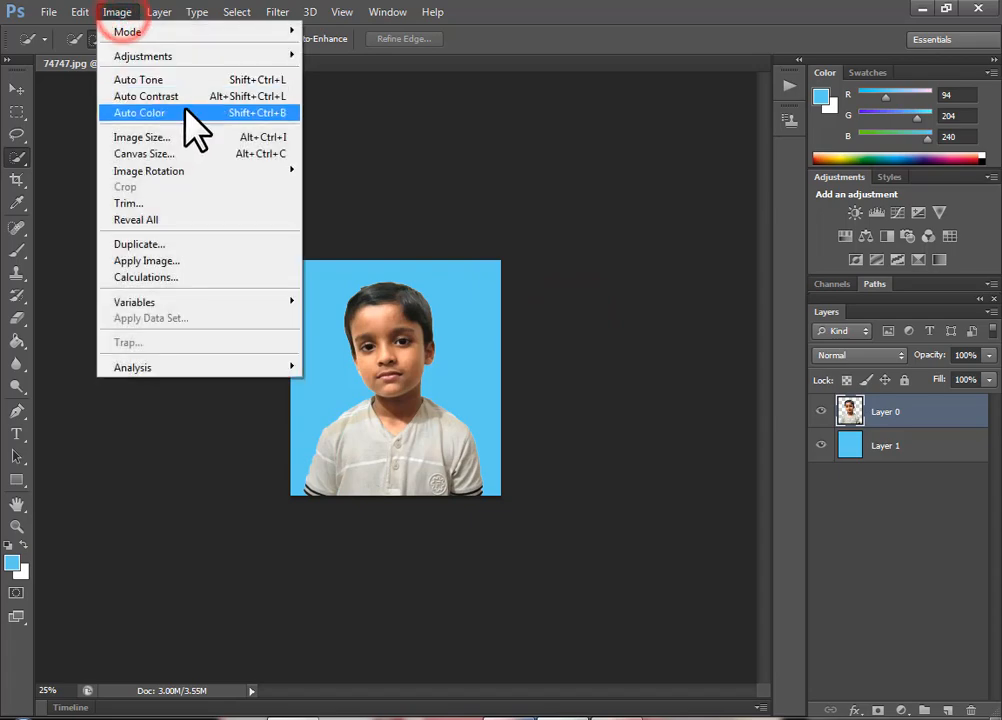
mouse_move(230, 60)
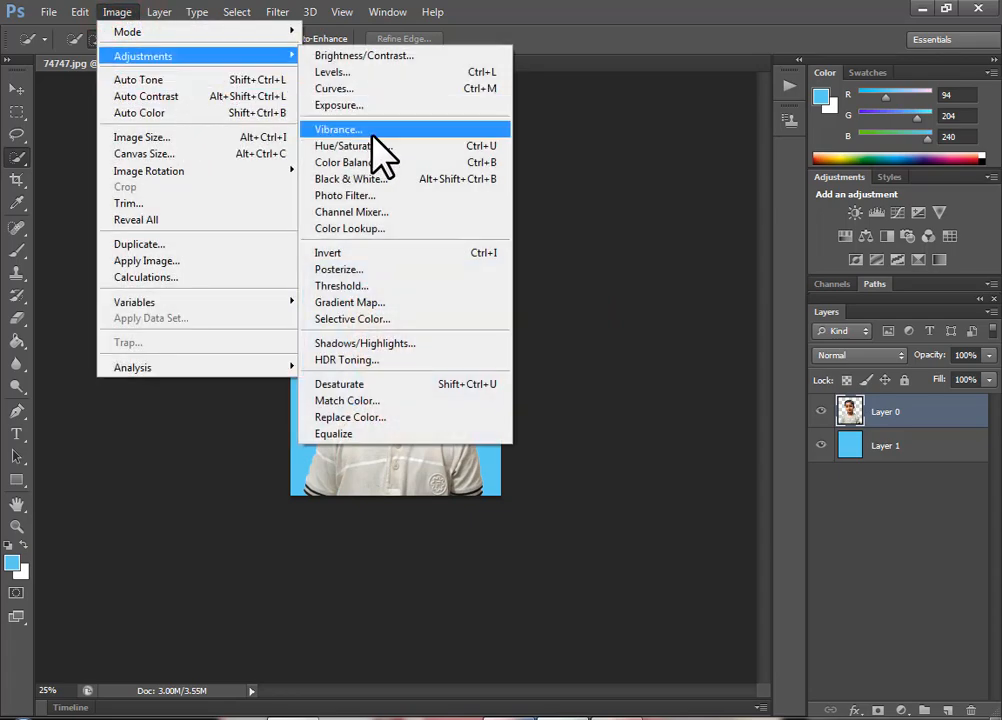
click(386, 72)
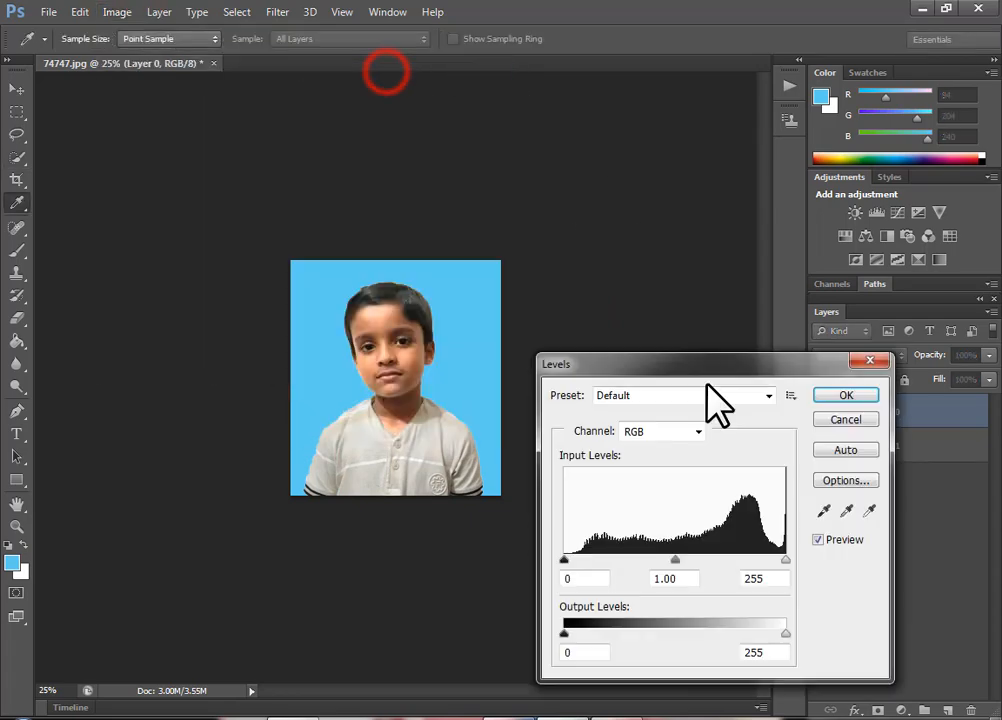
mouse_move(786, 635)
mouse_down()
mouse_move(762, 633)
mouse_move(778, 634)
mouse_up()
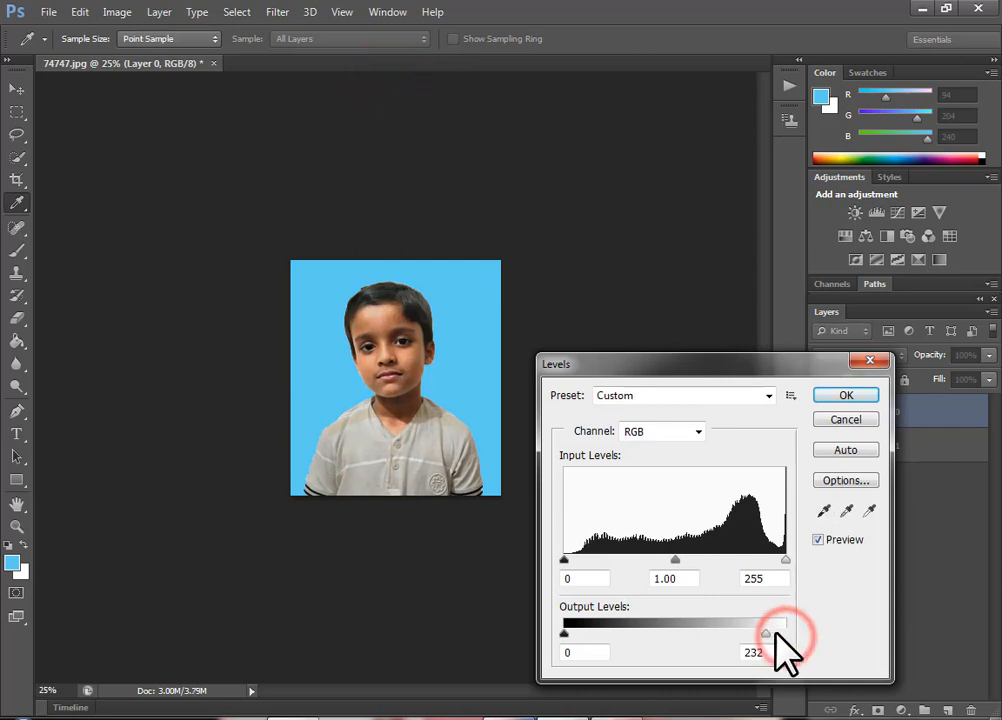
click(758, 578)
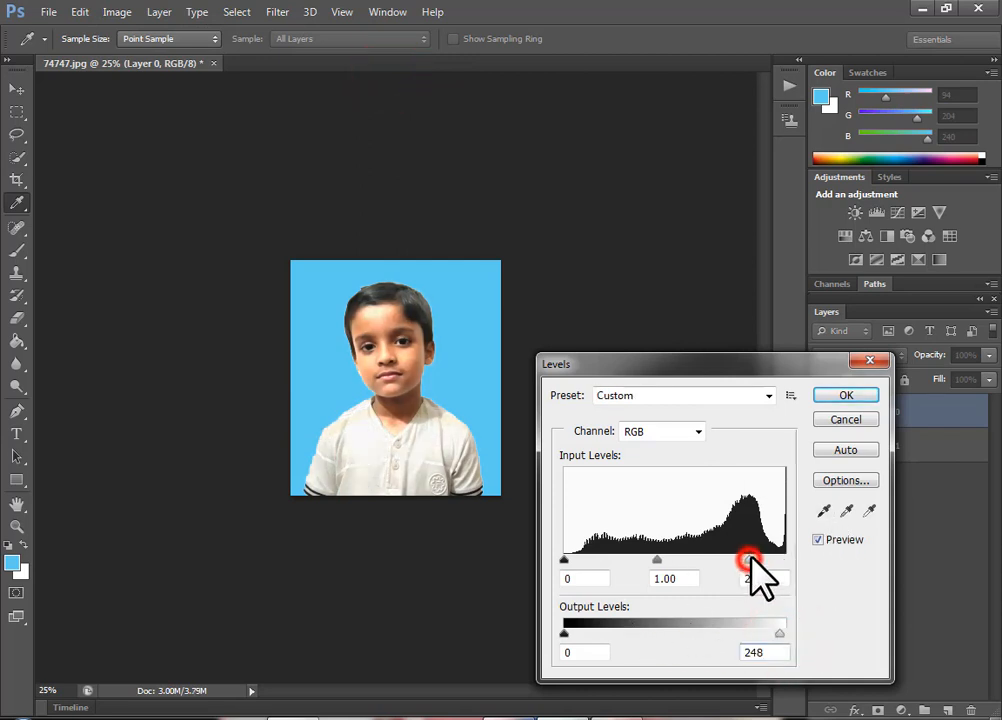
click(843, 395)
key(w)
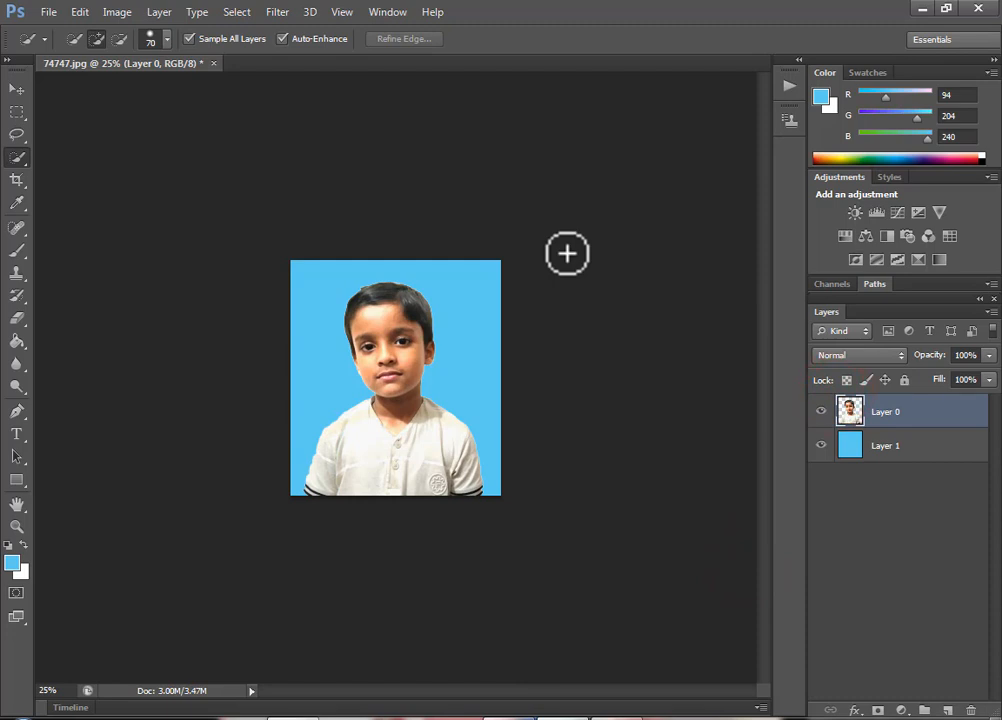